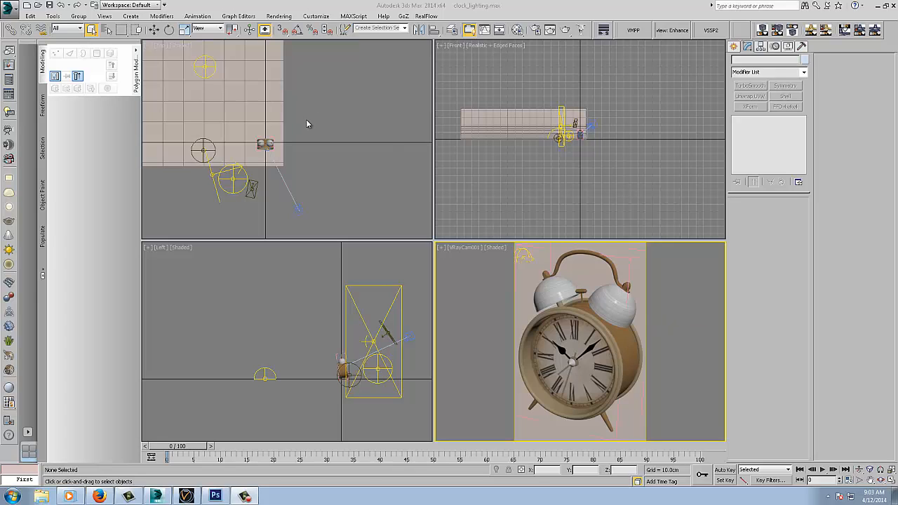
pyautogui.moveTo(308, 121); pyautogui.dragTo(346, 153, button='middle')
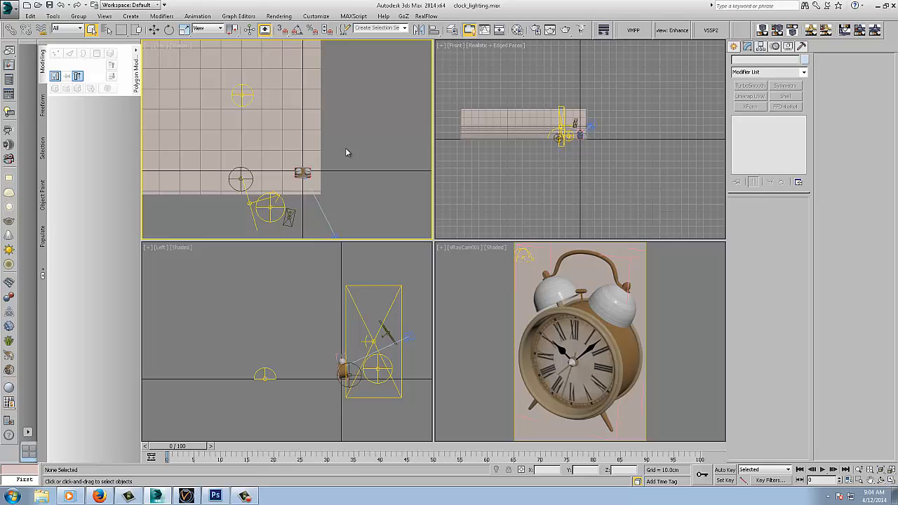
pyautogui.scroll(-3, 337, 152)
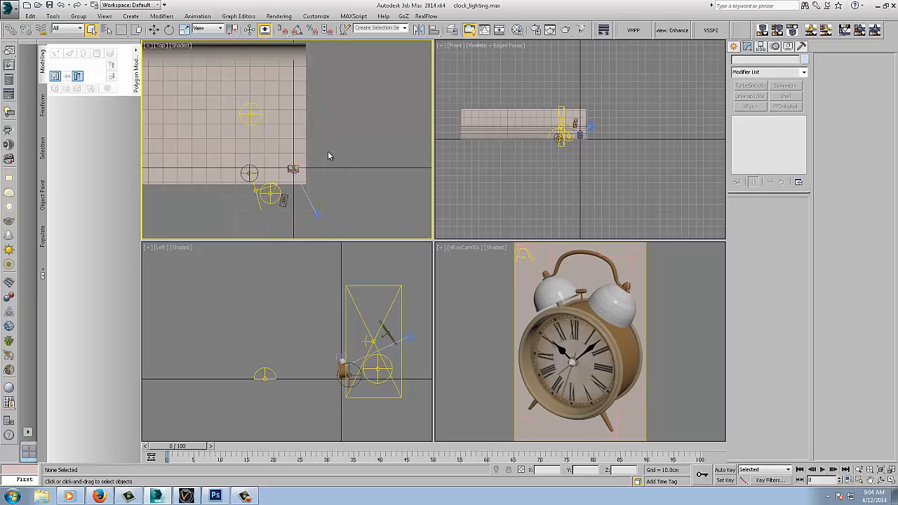
pyautogui.scroll(2, 327, 156)
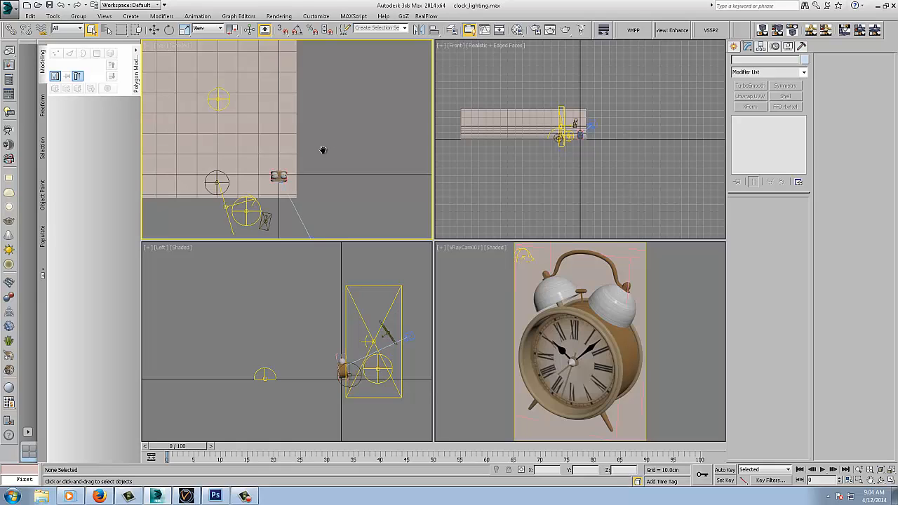
pyautogui.moveTo(321, 147); pyautogui.dragTo(330, 128, button='middle')
pyautogui.scroll(-2, 331, 127)
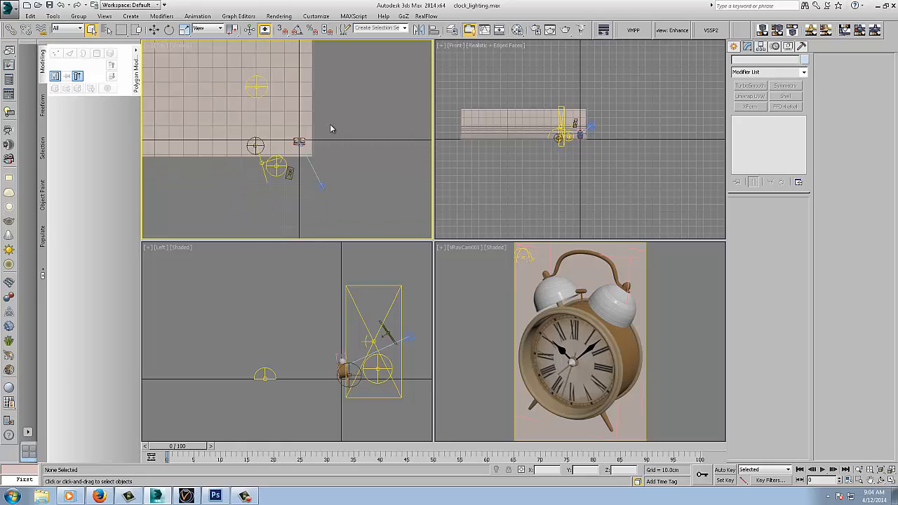
pyautogui.moveTo(341, 127); pyautogui.dragTo(338, 162, button='middle')
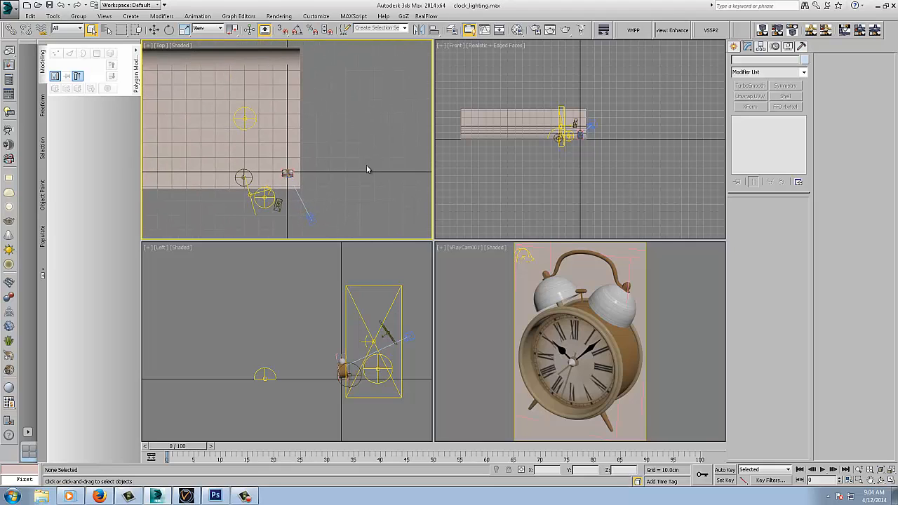
# Step: Open the alarm clock bells' unwrap in the UV editor and examine the brushed texture on one bell up close
pyautogui.click(546, 291)
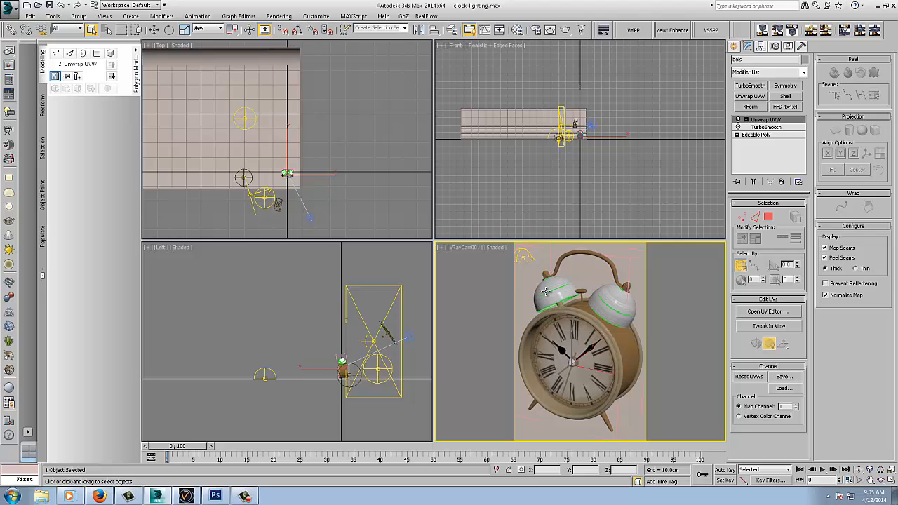
pyautogui.click(766, 312)
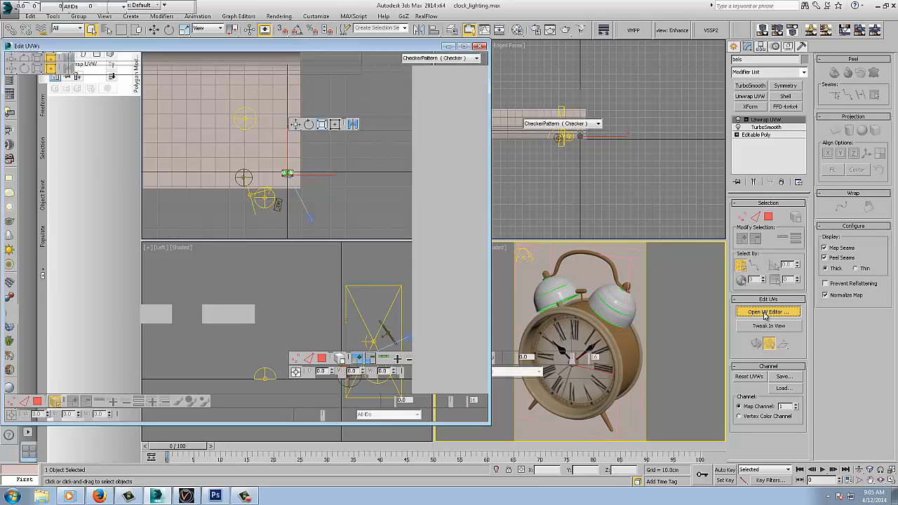
pyautogui.click(328, 167)
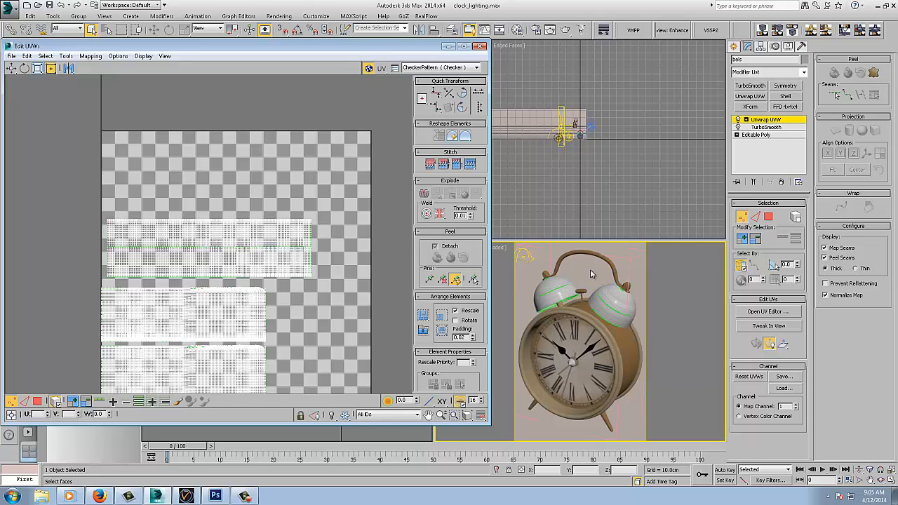
pyautogui.keyDown('alt'); pyautogui.moveTo(590, 270); pyautogui.dragTo(580, 289, button='middle'); pyautogui.keyUp('alt')
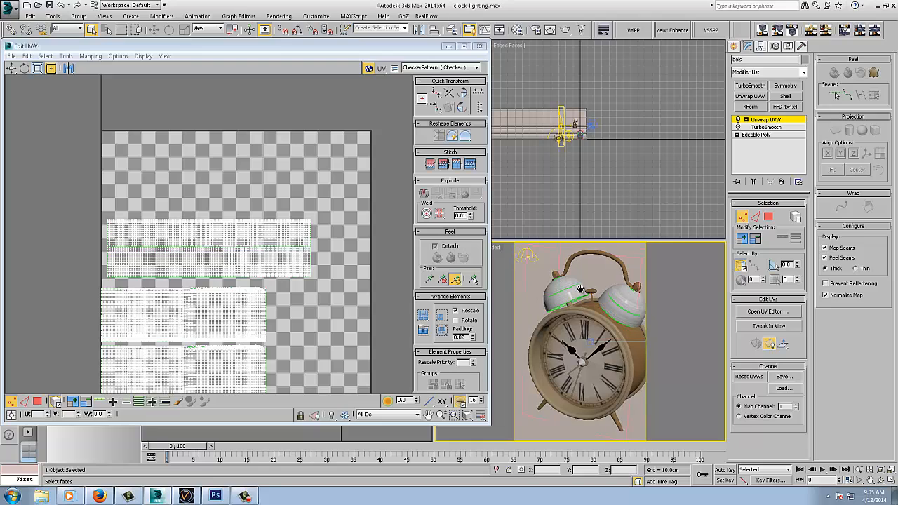
pyautogui.scroll(8, 580, 289)
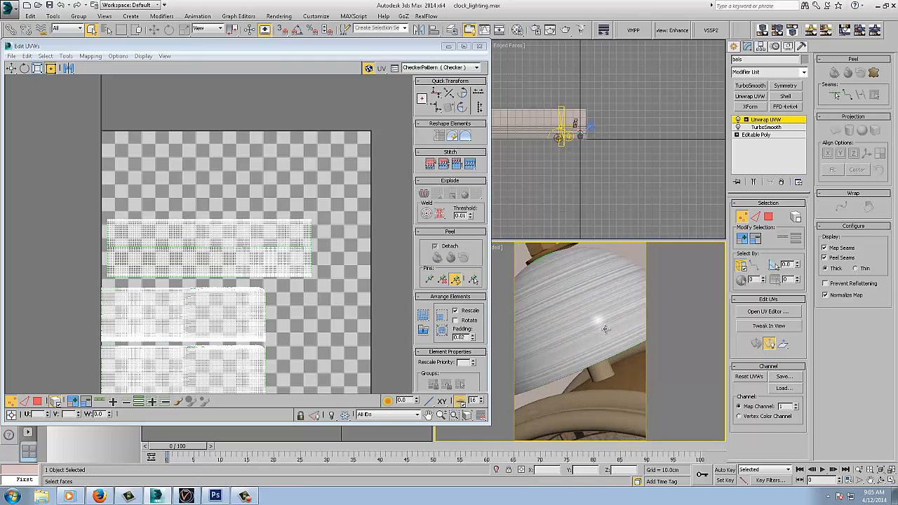
pyautogui.moveTo(578, 319); pyautogui.dragTo(593, 316, button='middle')
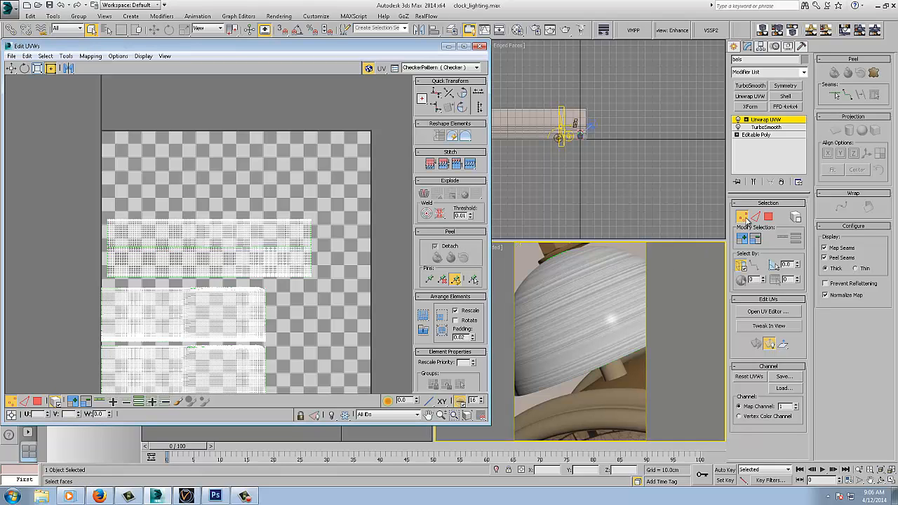
# Step: Display the BrushedTextureHard.jpg map behind the bells' UV layout, and return to the camera view after closing the editor
pyautogui.moveTo(202, 259); pyautogui.dragTo(202, 218, button='middle')
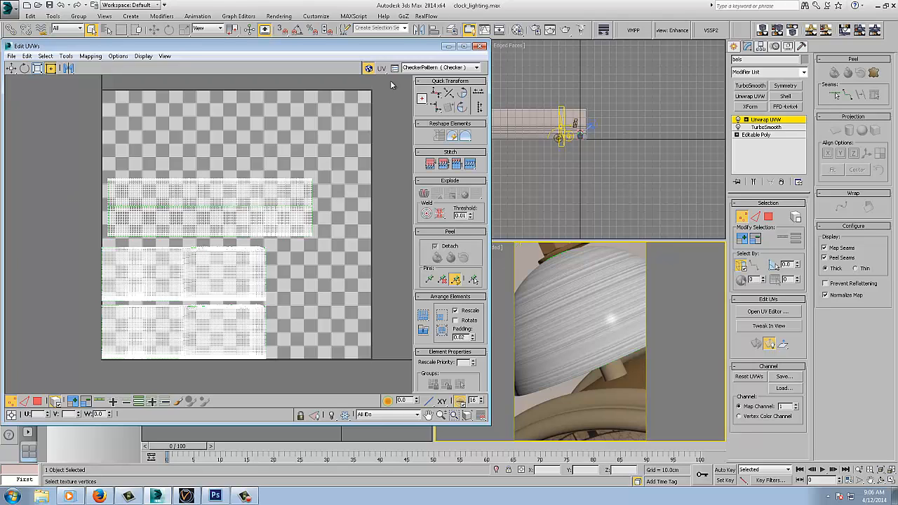
pyautogui.click(423, 67)
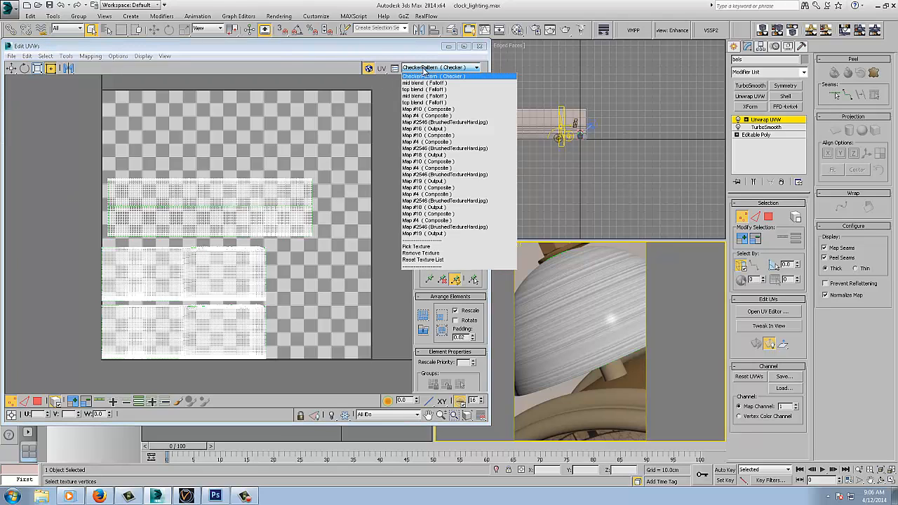
pyautogui.click(458, 122)
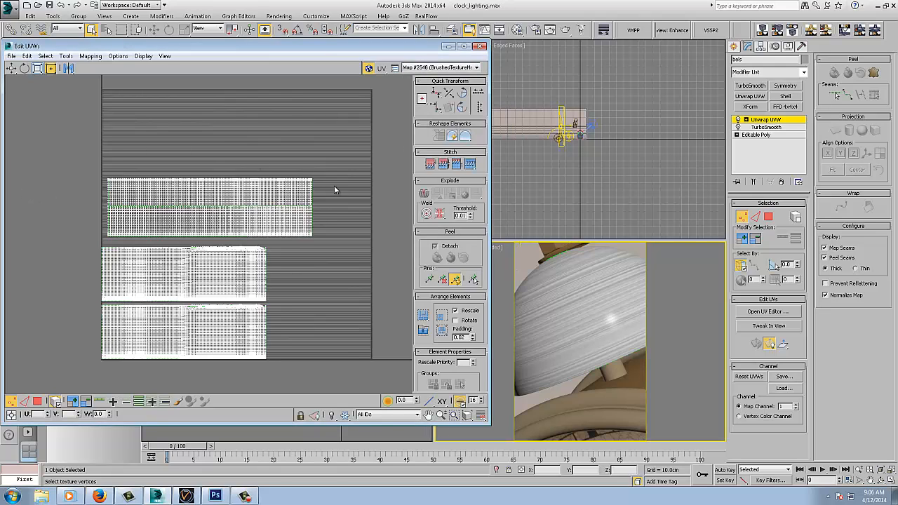
pyautogui.click(480, 46)
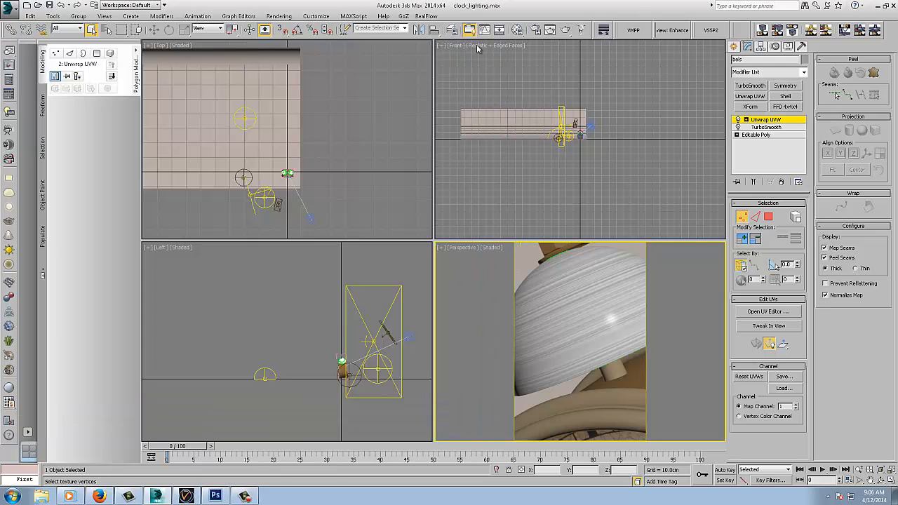
pyautogui.click(770, 120)
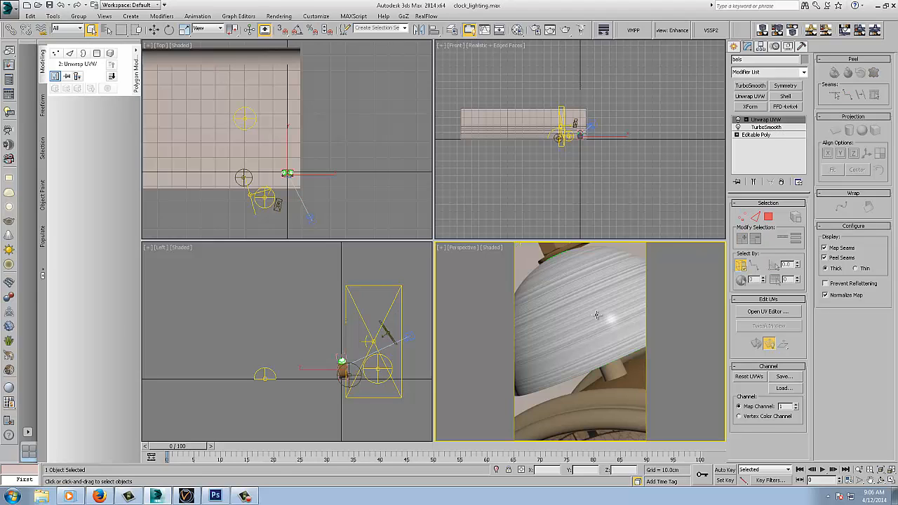
pyautogui.press('c')
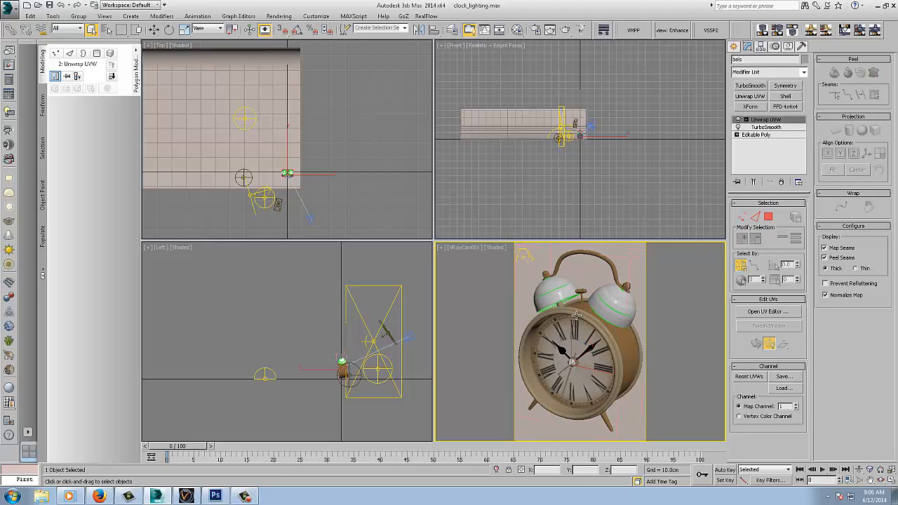
# Step: Select the existing curved backdrop and examine its extruded profile from the side
pyautogui.keyDown('alt'); pyautogui.moveTo(249, 179); pyautogui.dragTo(227, 129, button='middle'); pyautogui.keyUp('alt')
pyautogui.click(257, 109)
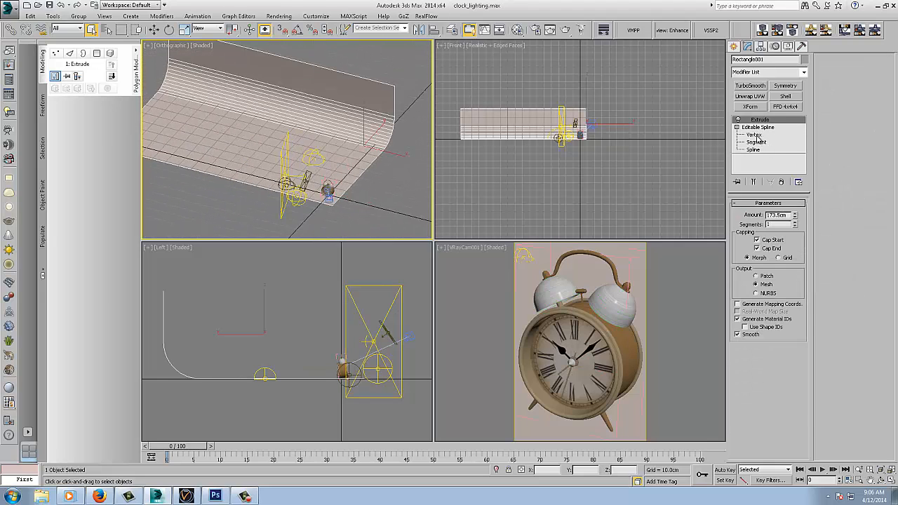
pyautogui.scroll(-5, 239, 308)
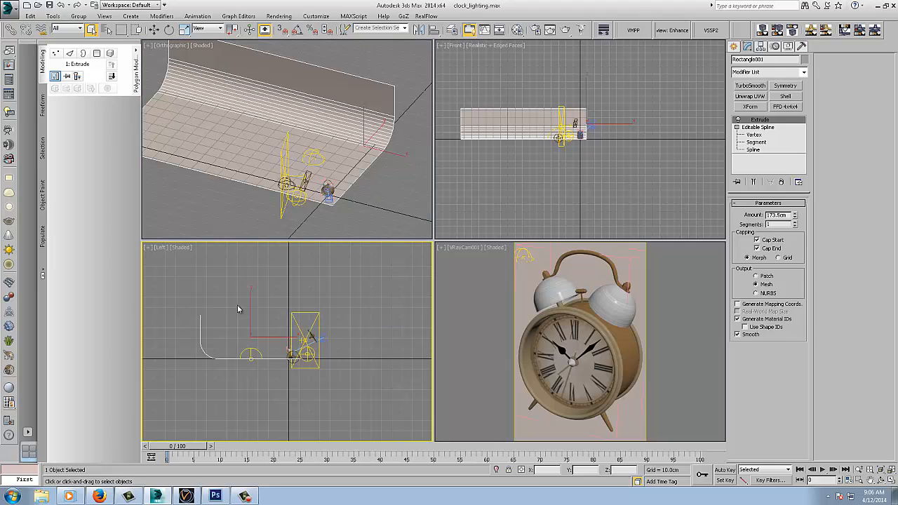
# Step: Draw a rectangle spline about 109.5 cm wide and 39.5 cm long above the clock in the Left view
pyautogui.click(734, 45)
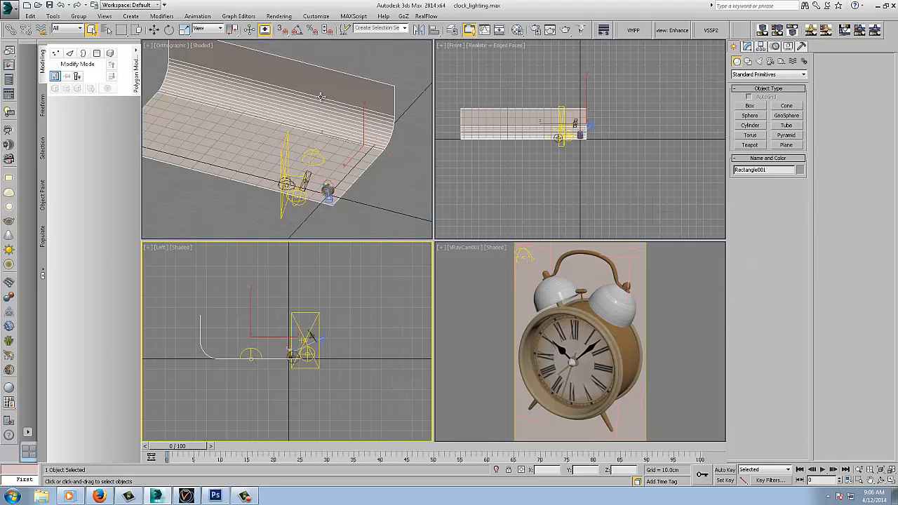
pyautogui.middleClick(300, 121)
pyautogui.moveTo(300, 120); pyautogui.dragTo(289, 118, button='middle')
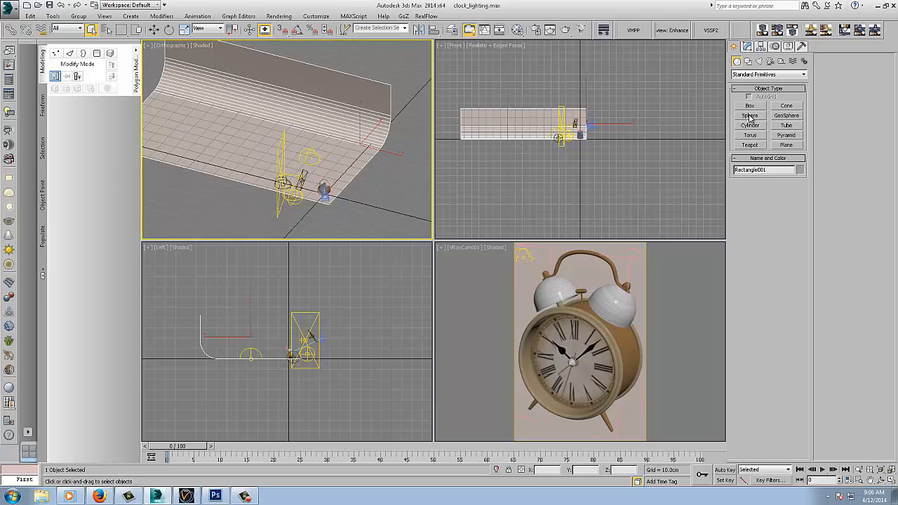
pyautogui.click(748, 61)
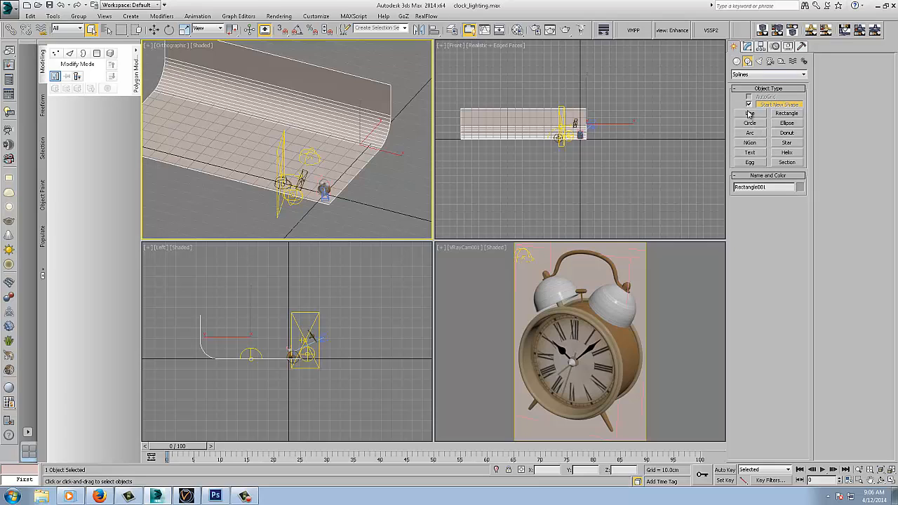
pyautogui.click(786, 113)
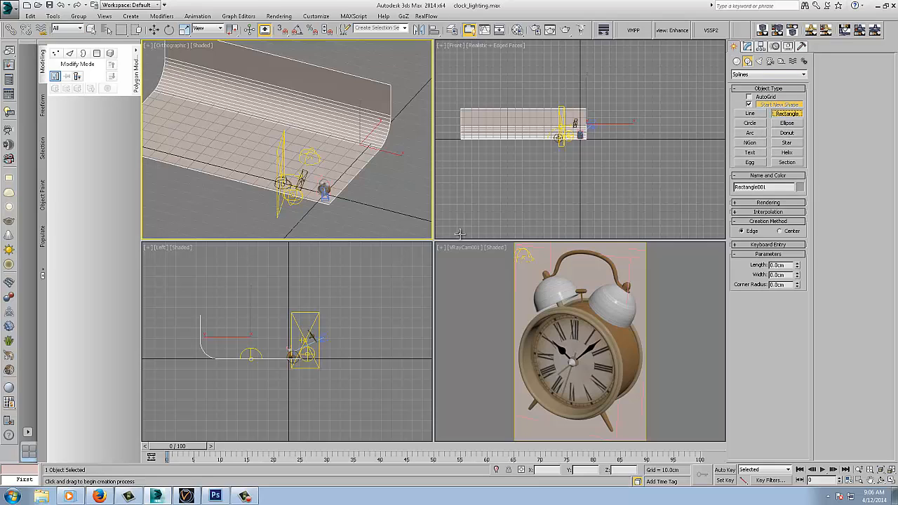
pyautogui.moveTo(236, 264); pyautogui.dragTo(349, 304)
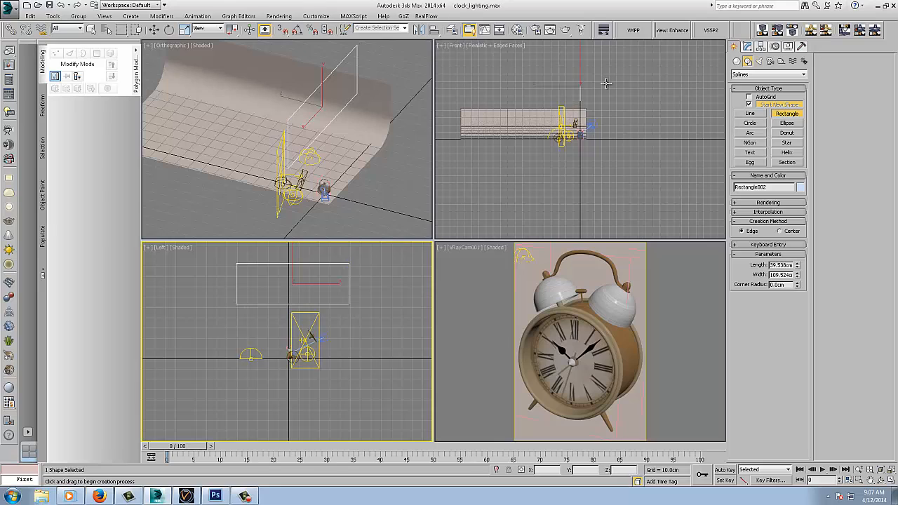
pyautogui.click(748, 46)
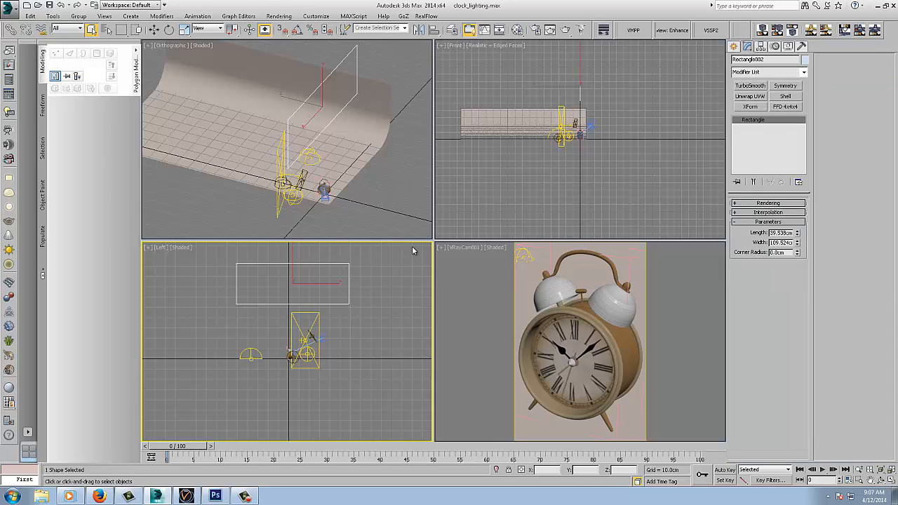
# Step: Convert the rectangle to an editable spline and delete its upper and right-hand segments, leaving an L-shaped profile
pyautogui.rightClick(284, 271)
pyautogui.moveTo(372, 352)
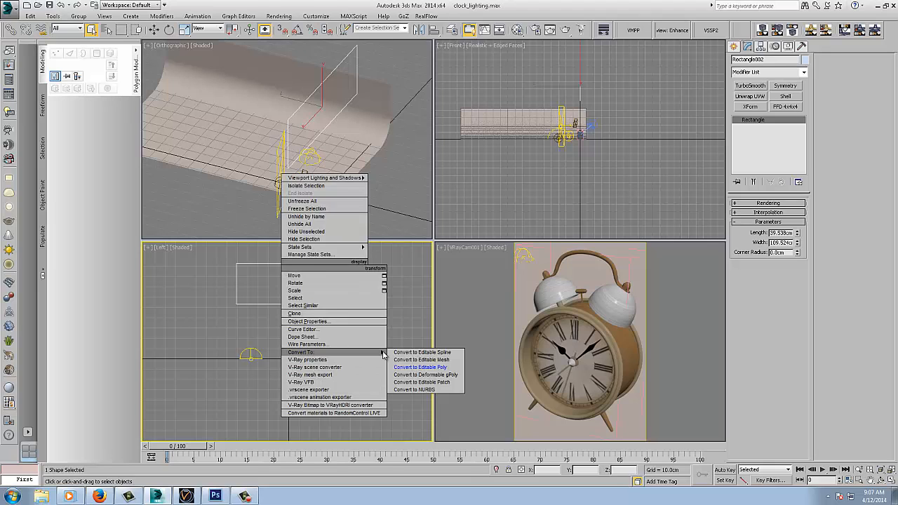
pyautogui.click(421, 352)
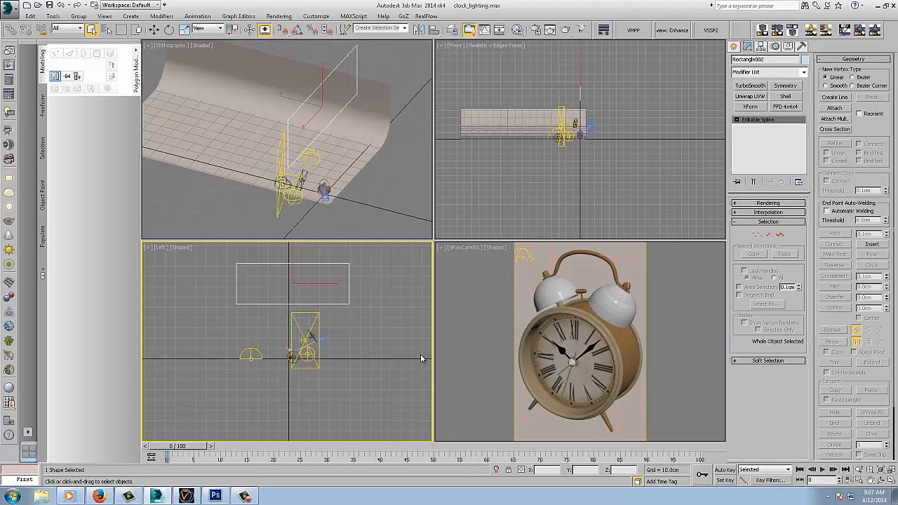
pyautogui.click(769, 236)
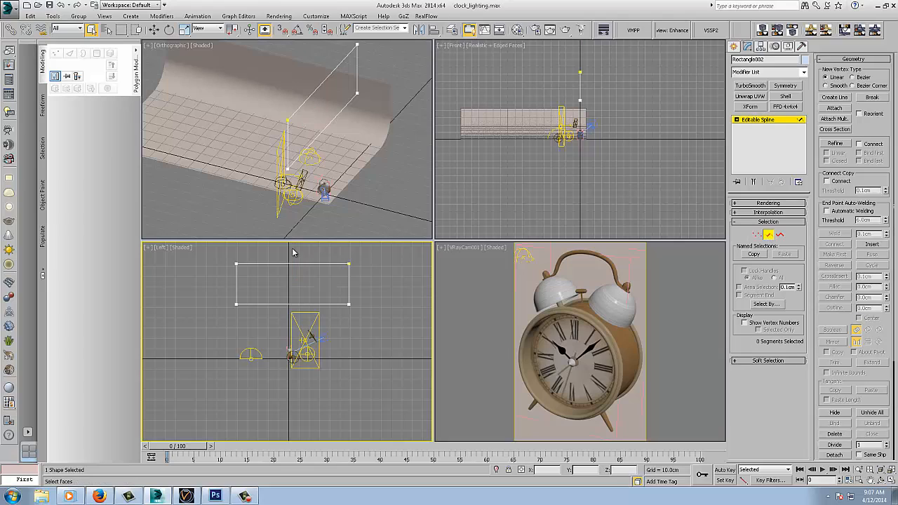
pyautogui.moveTo(294, 252); pyautogui.dragTo(373, 279)
pyautogui.press('Delete')
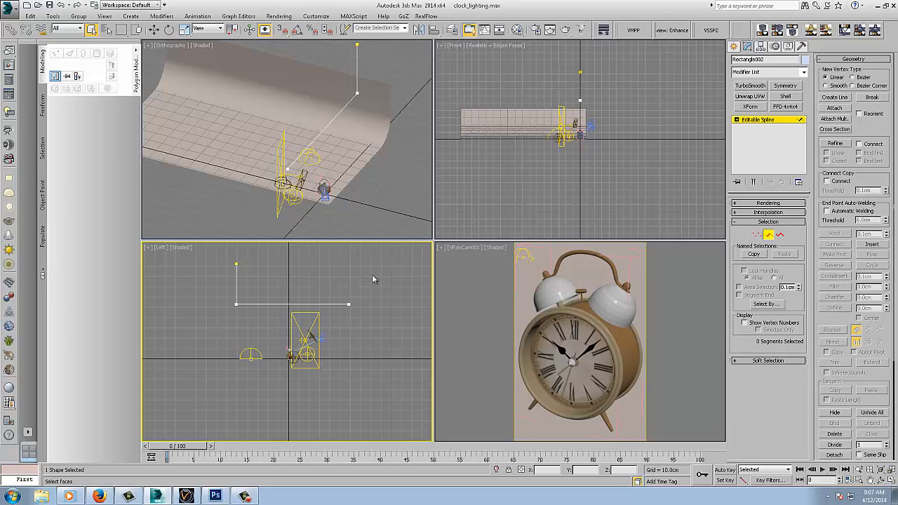
# Step: Fillet the corner vertex of the L-shaped spline into a wide curve and set its interpolation steps to 12
pyautogui.click(756, 236)
pyautogui.moveTo(215, 299); pyautogui.dragTo(244, 317)
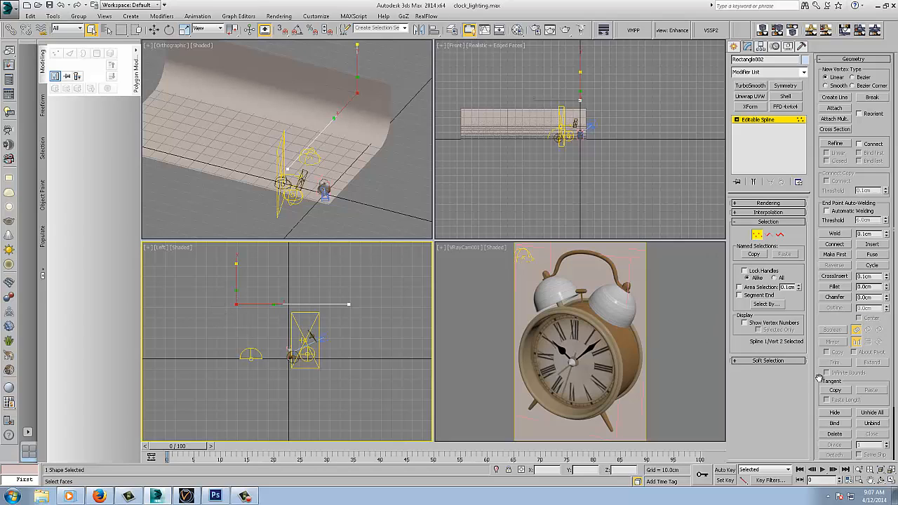
pyautogui.click(835, 286)
pyautogui.moveTo(236, 303); pyautogui.dragTo(244, 276)
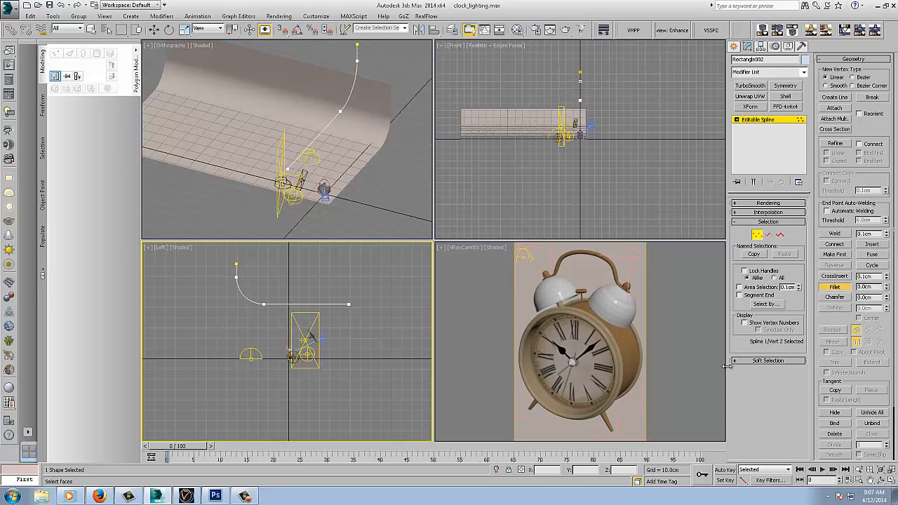
pyautogui.click(769, 213)
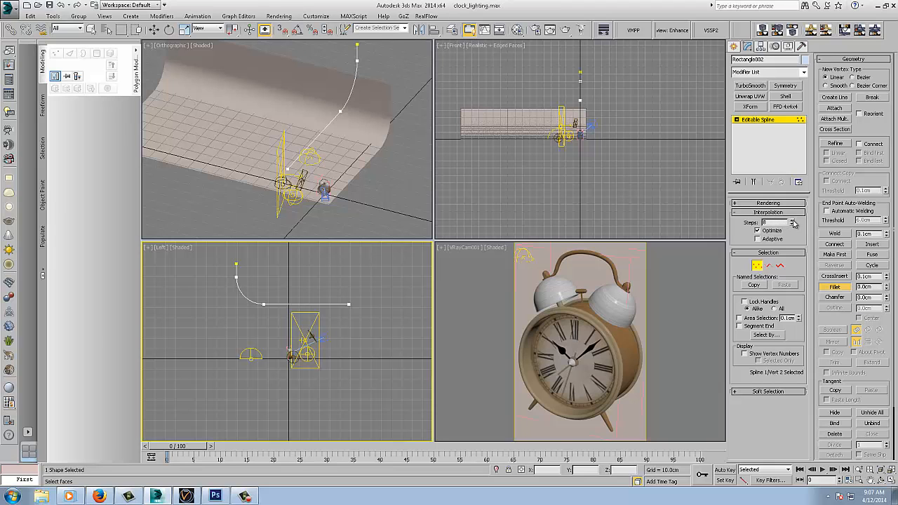
pyautogui.click(792, 221)
pyautogui.keyDown('alt'); pyautogui.moveTo(219, 316); pyautogui.dragTo(157, 358, button='middle'); pyautogui.keyUp('alt')
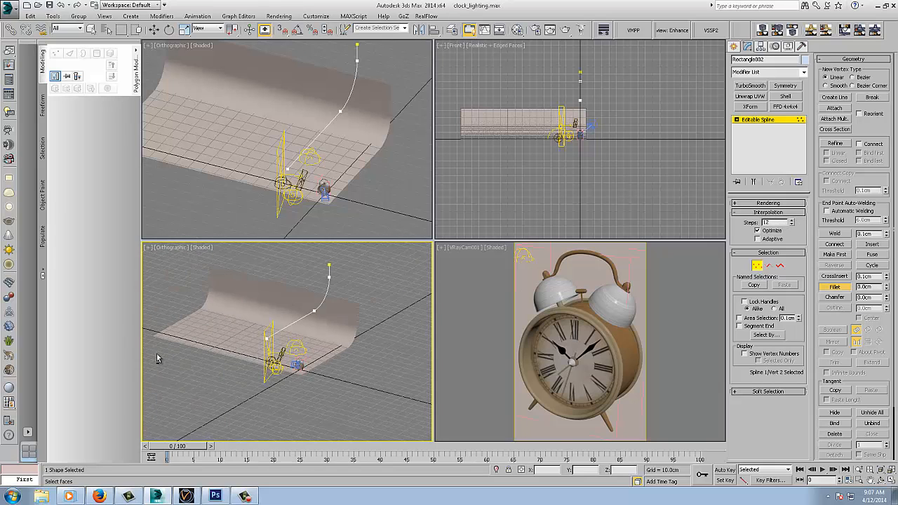
pyautogui.click(760, 123)
# Step: Copy the existing backdrop's Extrude modifier and paste it onto the L-shaped spline
pyautogui.press('w')
pyautogui.click(275, 303)
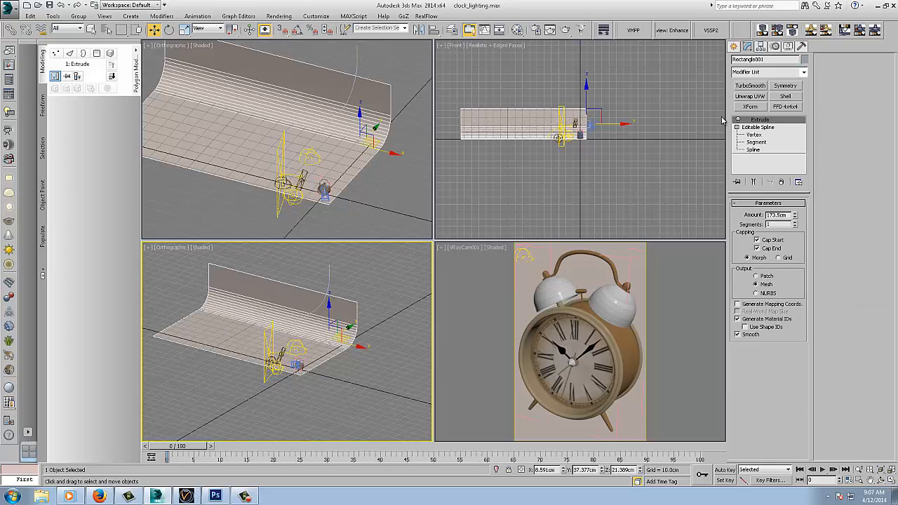
pyautogui.rightClick(765, 120)
pyautogui.click(797, 158)
pyautogui.click(330, 275)
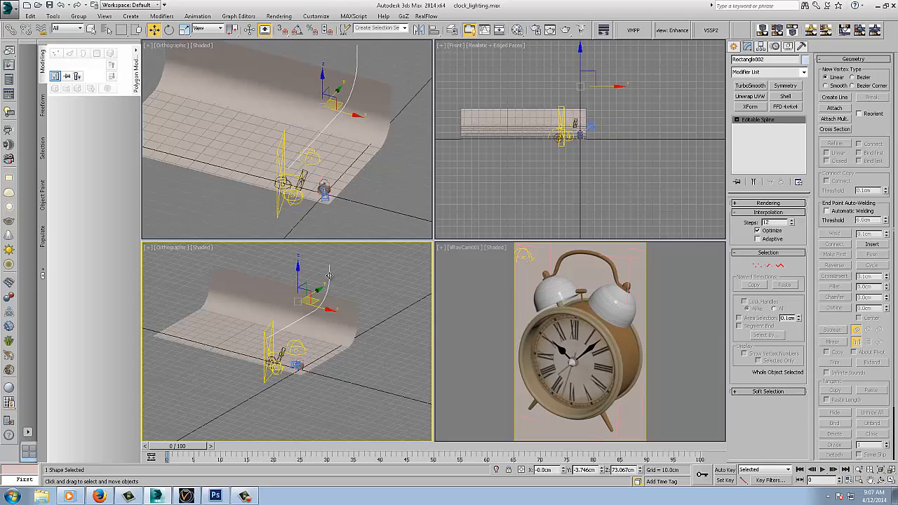
pyautogui.rightClick(772, 126)
pyautogui.click(793, 128)
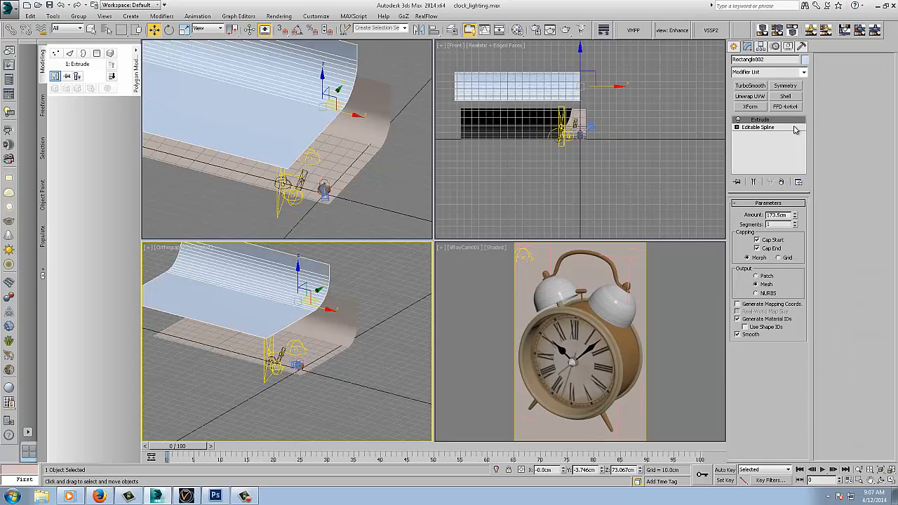
# Step: Delete the duplicate backdrop extruded from the L-shaped spline
pyautogui.keyDown('alt'); pyautogui.moveTo(205, 291); pyautogui.dragTo(279, 331, button='middle'); pyautogui.keyUp('alt')
pyautogui.press('Delete')
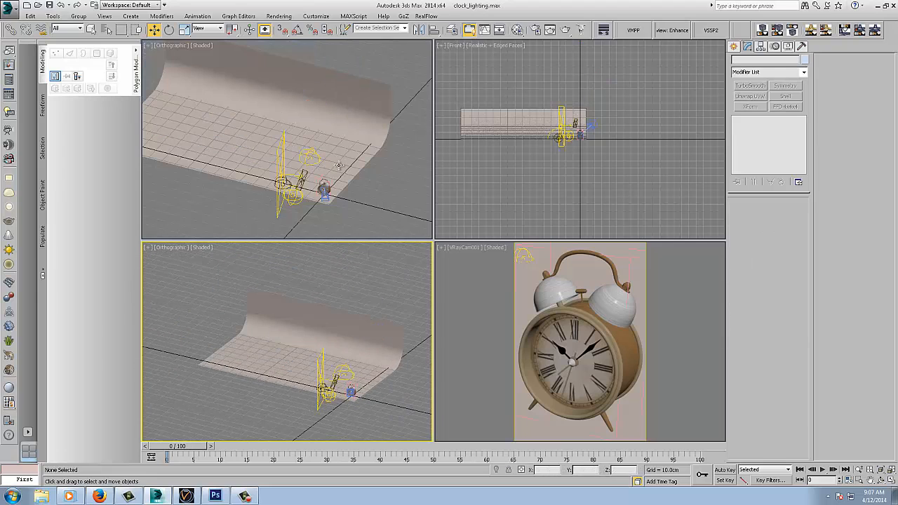
# Step: Examine how the lights and camera are arranged around the clock on the backdrop from several angles
pyautogui.moveTo(340, 166); pyautogui.dragTo(349, 137, button='middle')
pyautogui.scroll(4, 349, 137)
pyautogui.scroll(2, 349, 137)
pyautogui.moveTo(230, 209); pyautogui.dragTo(280, 191, button='middle')
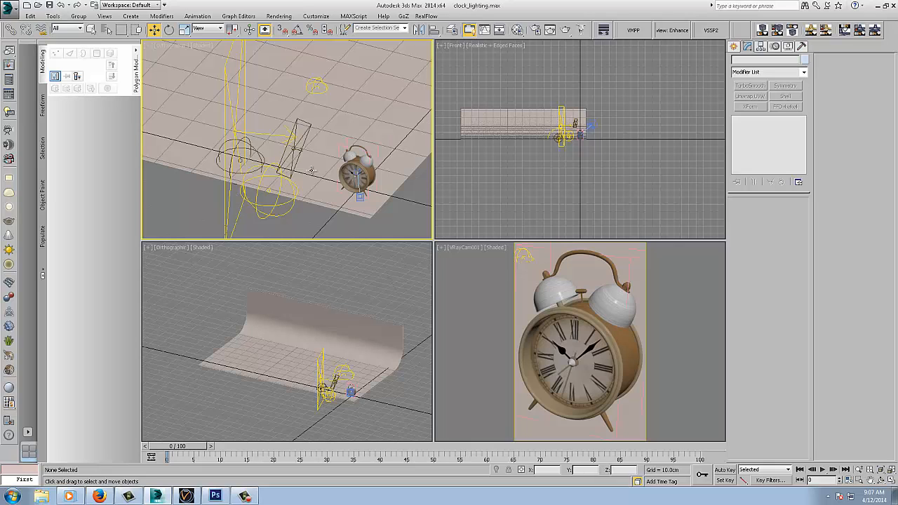
pyautogui.moveTo(313, 170); pyautogui.dragTo(290, 155, button='middle')
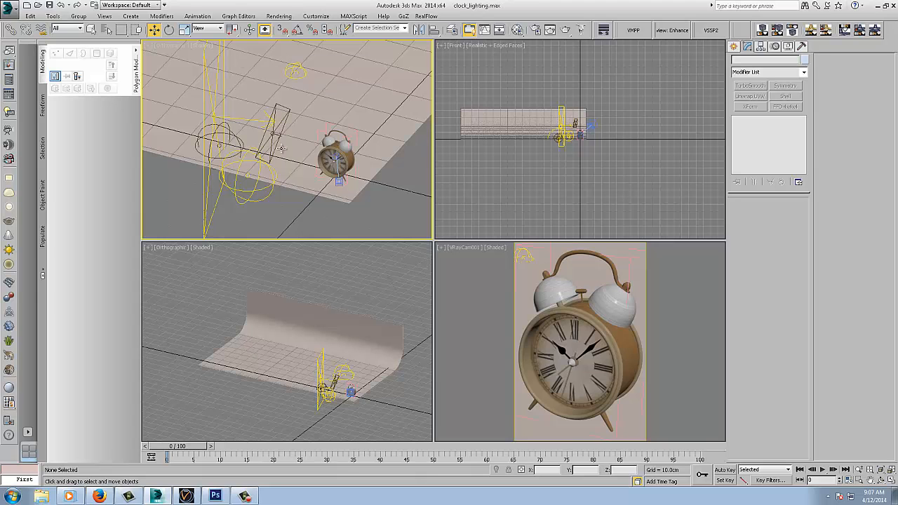
pyautogui.moveTo(285, 150)
pyautogui.keyDown('alt'); pyautogui.mouseDown(button='middle')
pyautogui.moveTo(276, 163)
pyautogui.moveTo(270, 156)
pyautogui.mouseUp(button='middle'); pyautogui.keyUp('alt')
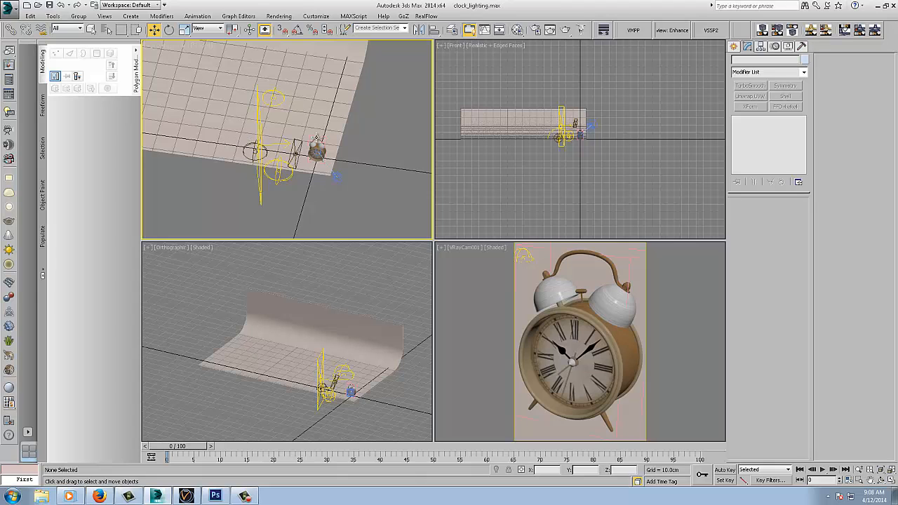
pyautogui.keyDown('alt'); pyautogui.moveTo(367, 146); pyautogui.dragTo(322, 156, button='middle'); pyautogui.keyUp('alt')
# Step: Select the dome V-Ray light and examine its intensity, options, sampling and texture settings
pyautogui.click(315, 131)
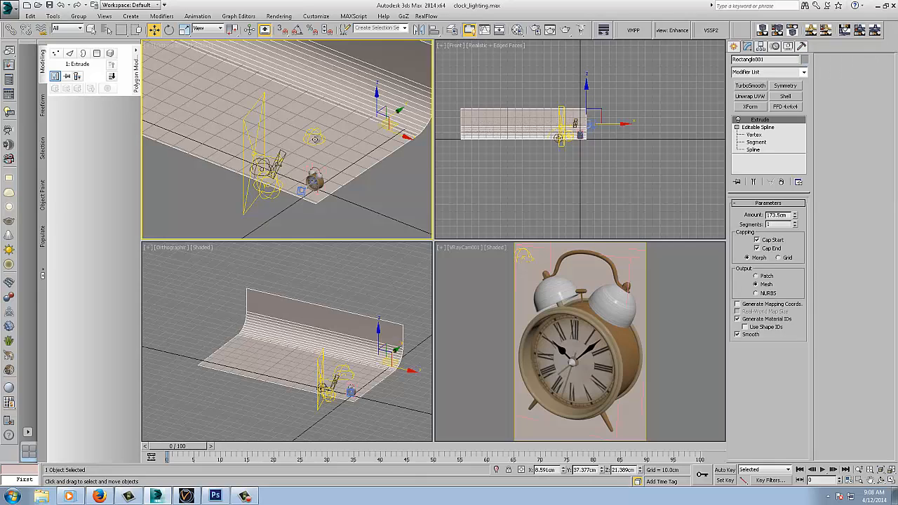
pyautogui.click(314, 138)
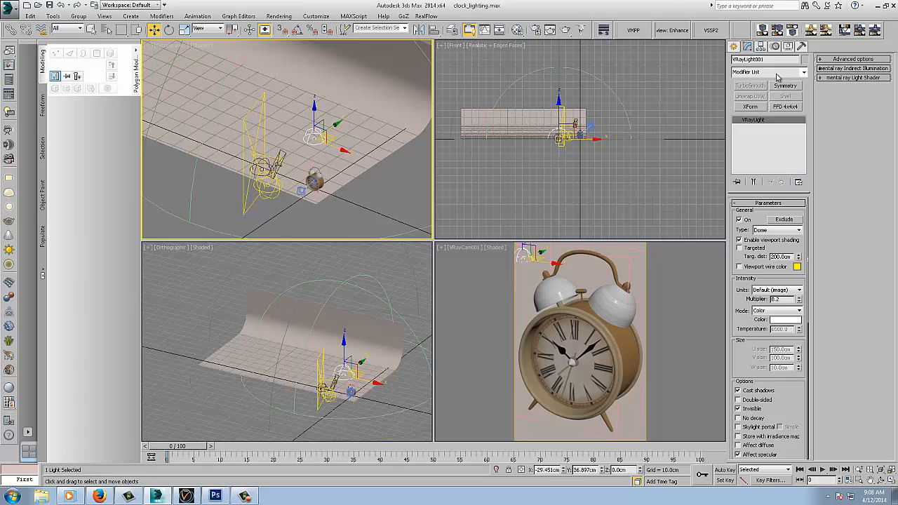
pyautogui.moveTo(737, 304); pyautogui.dragTo(736, 232)
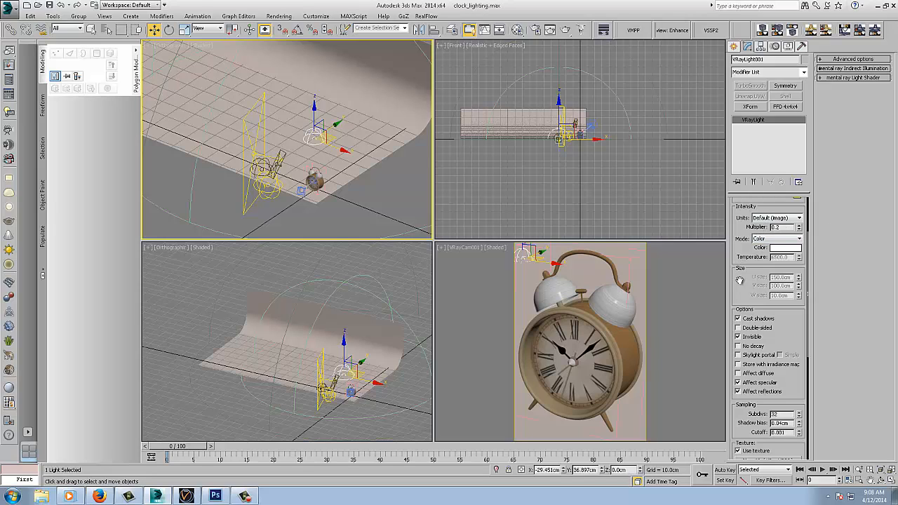
pyautogui.moveTo(740, 284); pyautogui.dragTo(738, 137)
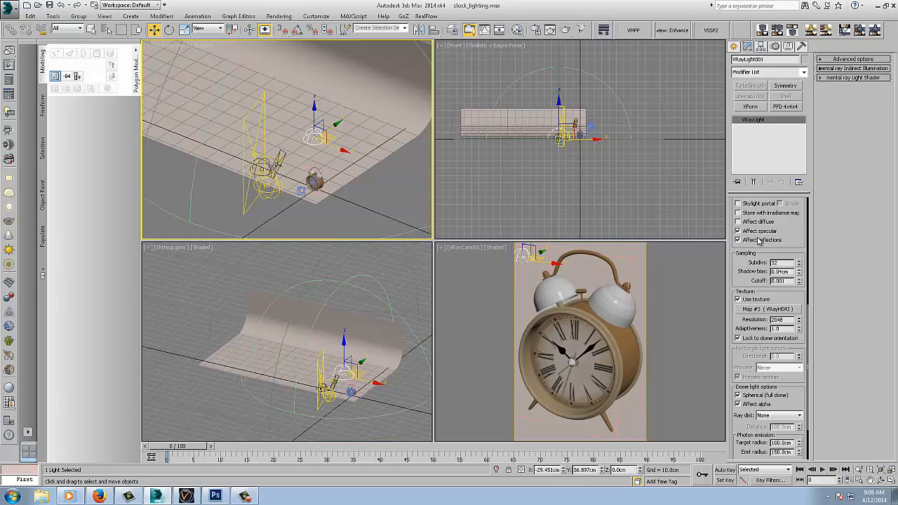
# Step: Disable the reflection/refraction environment override in the V-Ray render setup's Environment settings
pyautogui.click(536, 29)
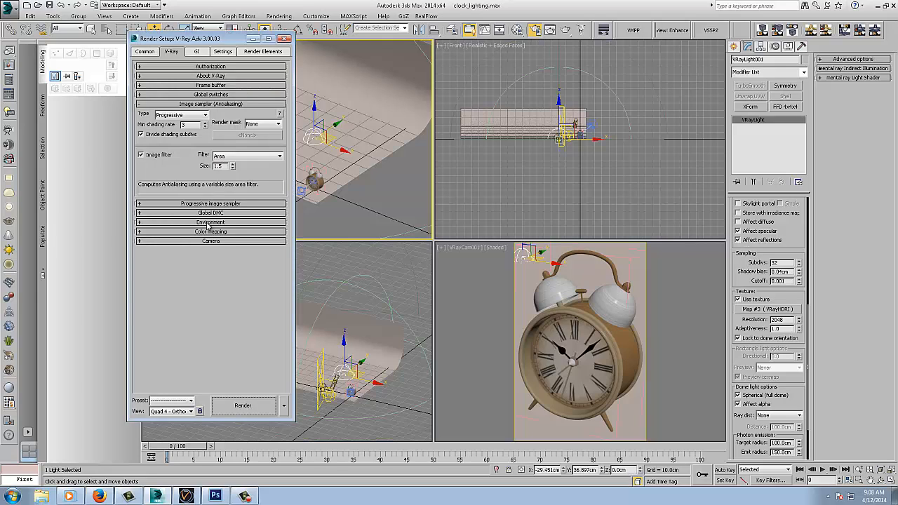
pyautogui.click(209, 223)
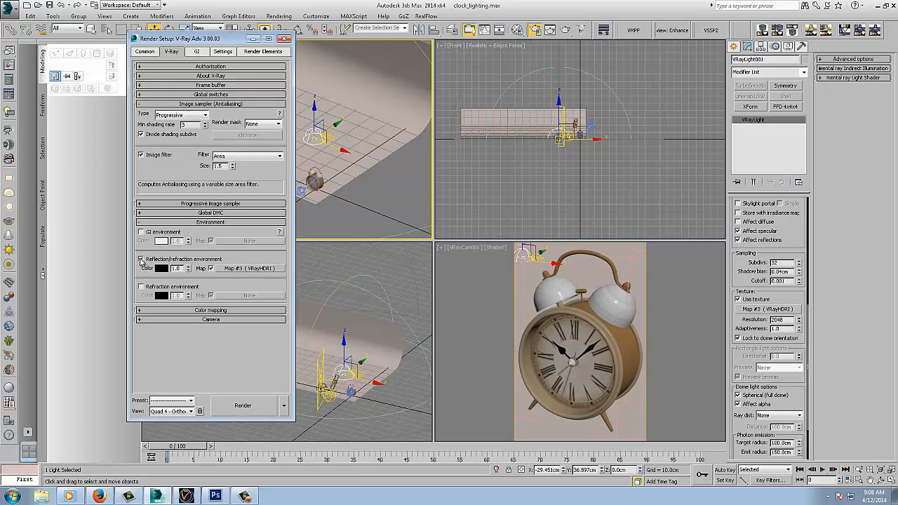
pyautogui.click(142, 259)
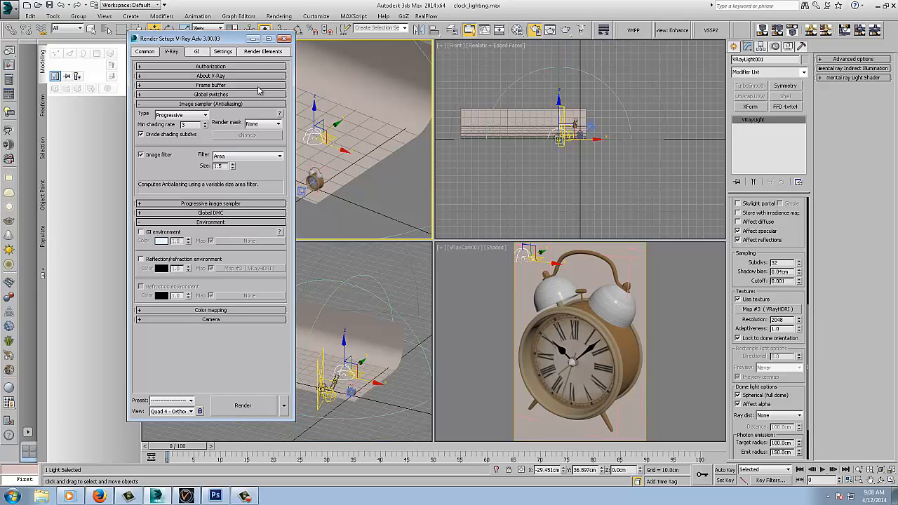
pyautogui.click(285, 40)
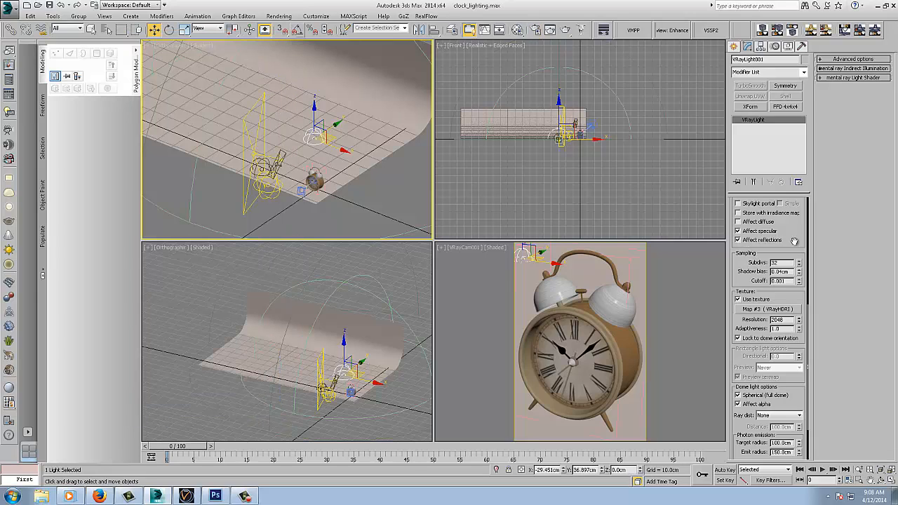
# Step: Review the dome light's options and examine the lower sphere light's intensity, size, options and sampling settings
pyautogui.scroll(3, 736, 269)
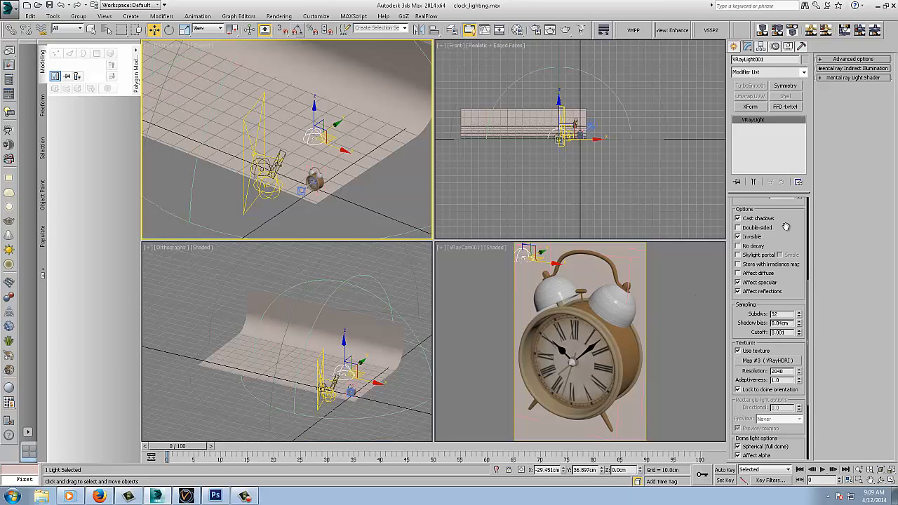
pyautogui.moveTo(785, 227)
pyautogui.mouseDown()
pyautogui.moveTo(785, 285)
pyautogui.moveTo(786, 227)
pyautogui.mouseUp()
pyautogui.moveTo(282, 184); pyautogui.dragTo(274, 166, button='middle')
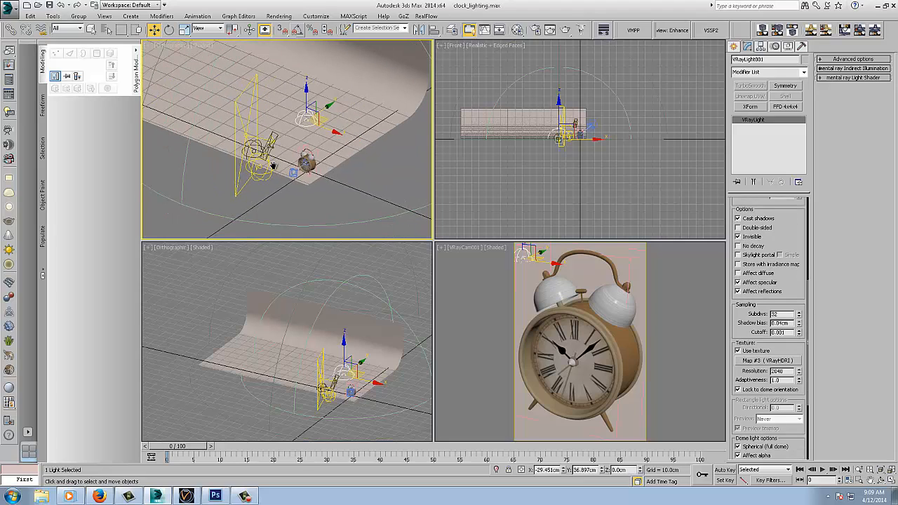
pyautogui.click(261, 171)
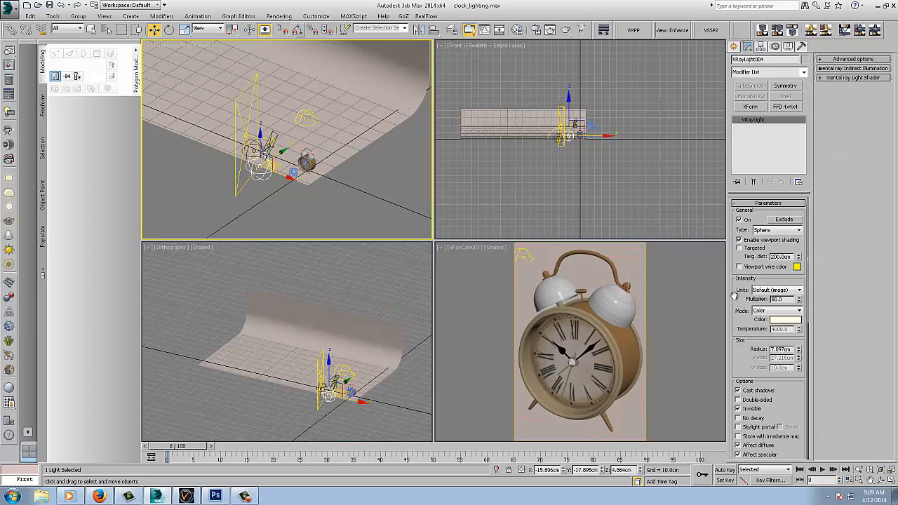
pyautogui.moveTo(733, 295); pyautogui.dragTo(734, 247)
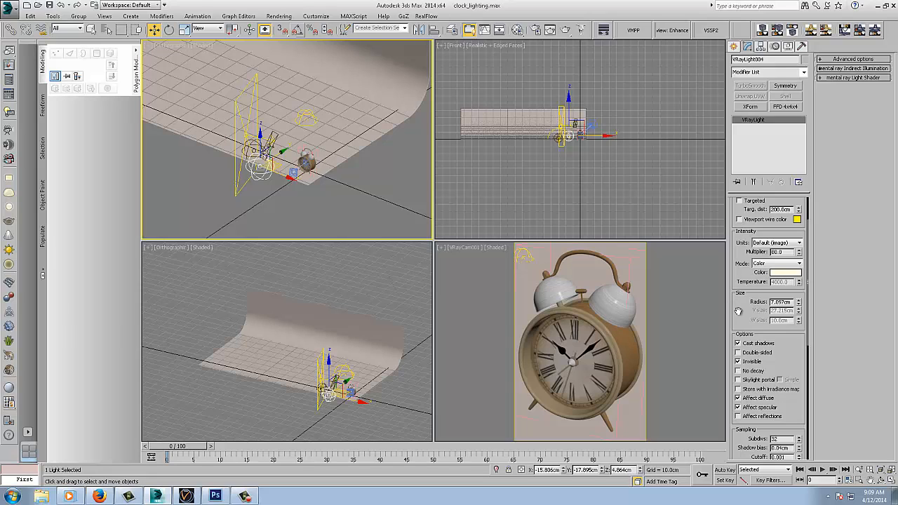
pyautogui.moveTo(739, 317); pyautogui.dragTo(734, 250)
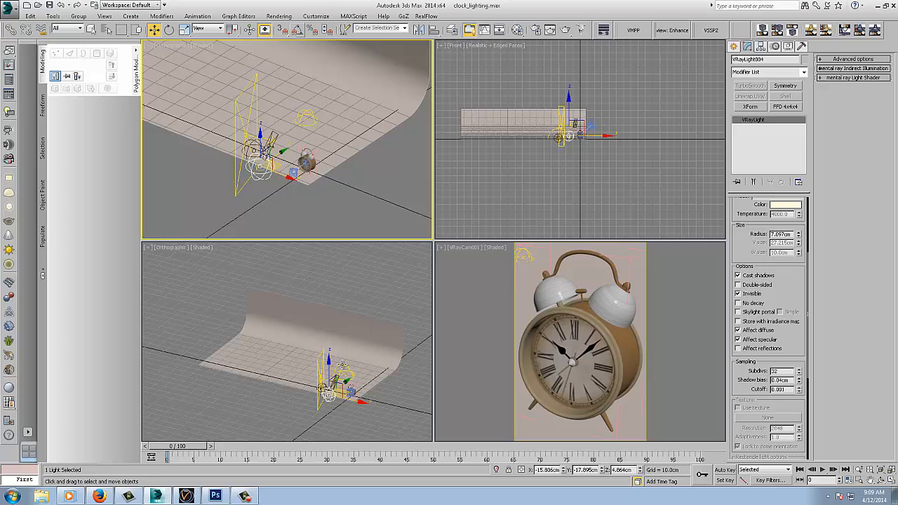
# Step: Select the large plane light beside the clock and examine its intensity, size, options, sampling and texture settings
pyautogui.click(233, 123)
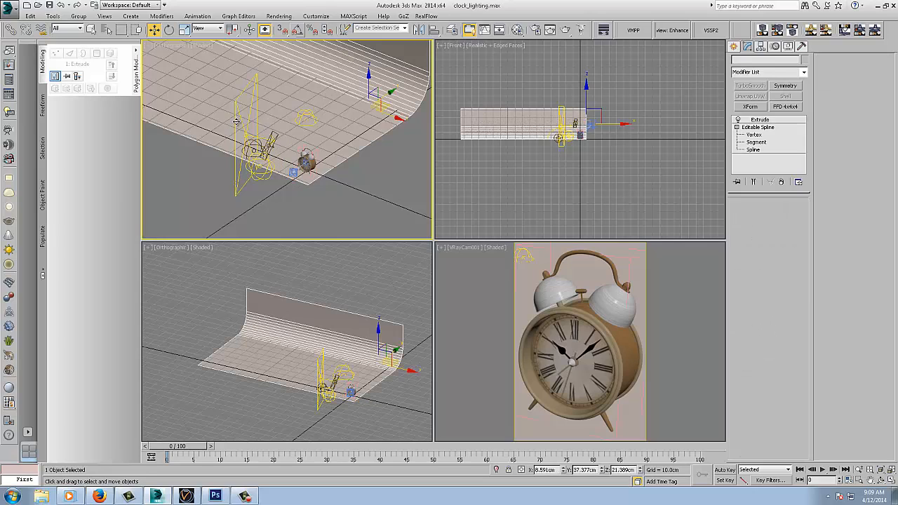
pyautogui.click(238, 109)
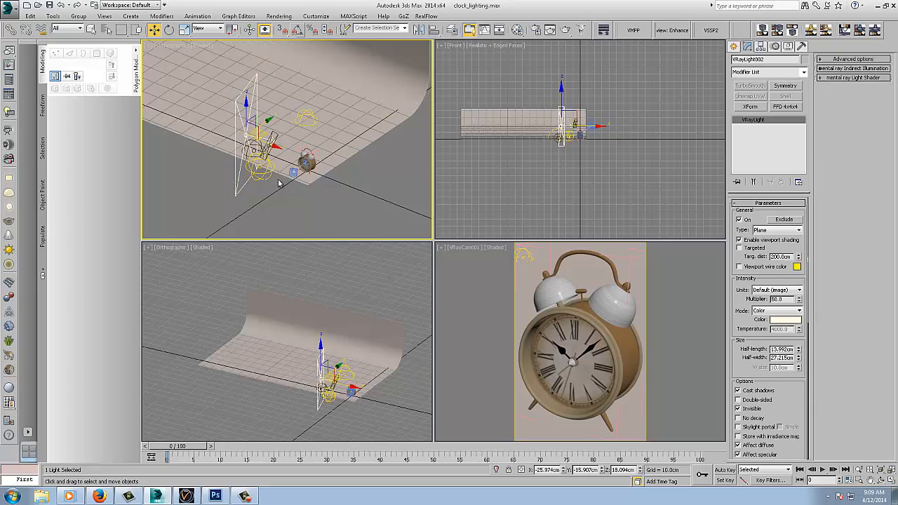
pyautogui.moveTo(732, 330); pyautogui.dragTo(718, 257)
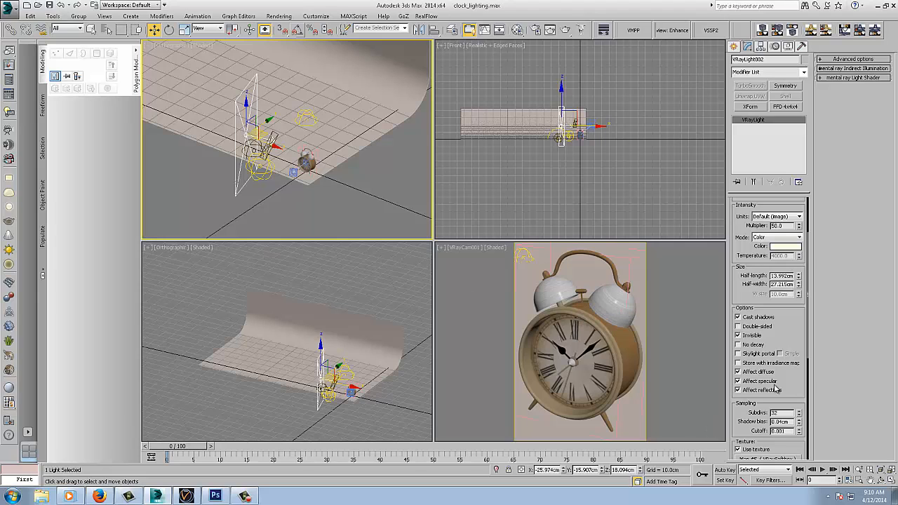
pyautogui.moveTo(347, 144)
pyautogui.keyDown('alt'); pyautogui.mouseDown(button='middle')
pyautogui.moveTo(307, 138)
pyautogui.moveTo(357, 159)
pyautogui.moveTo(259, 174)
pyautogui.moveTo(333, 168)
pyautogui.moveTo(336, 153)
pyautogui.moveTo(338, 162)
pyautogui.moveTo(273, 192)
pyautogui.moveTo(384, 192)
pyautogui.moveTo(367, 176)
pyautogui.moveTo(330, 170)
pyautogui.moveTo(330, 144)
pyautogui.moveTo(345, 155)
pyautogui.mouseUp(button='middle'); pyautogui.keyUp('alt')
pyautogui.scroll(5, 297, 185)
pyautogui.scroll(-5, 345, 155)
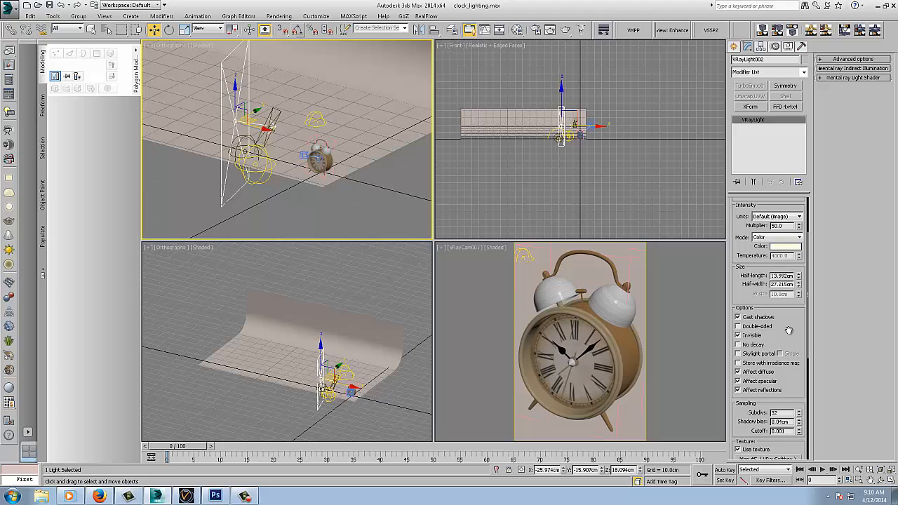
pyautogui.moveTo(790, 309); pyautogui.dragTo(790, 199)
# Step: Open the plane light's VRaySoftbox map in the Material Editor and look through the map types available for it
pyautogui.click(518, 30)
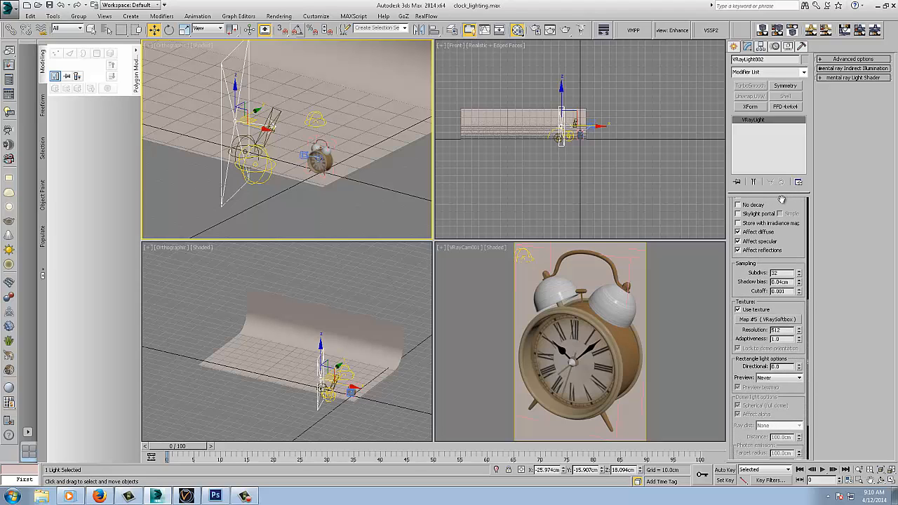
pyautogui.moveTo(238, 41); pyautogui.dragTo(151, 41)
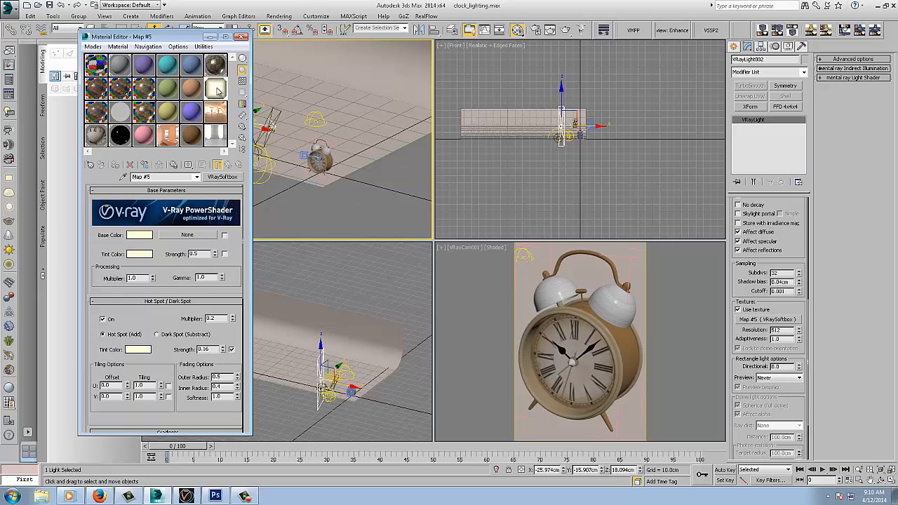
pyautogui.moveTo(92, 247)
pyautogui.mouseDown()
pyautogui.moveTo(90, 232)
pyautogui.moveTo(91, 249)
pyautogui.mouseUp()
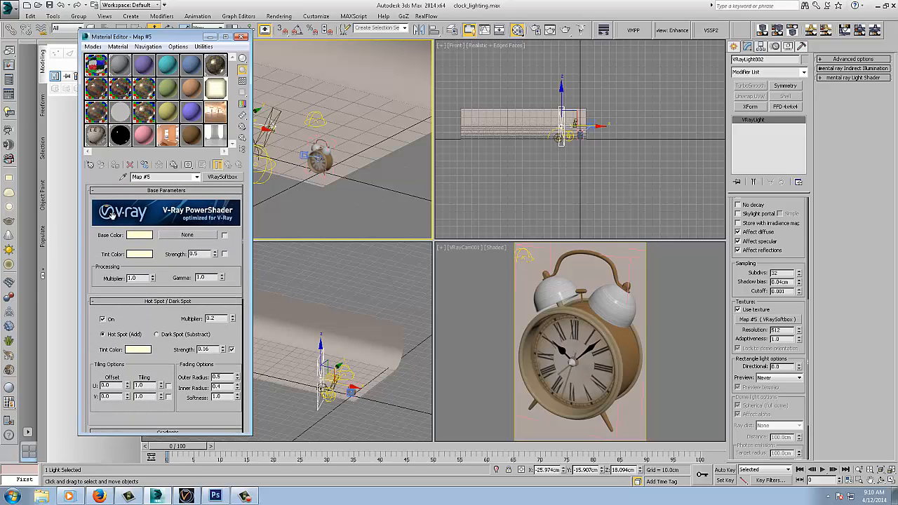
pyautogui.click(222, 177)
pyautogui.scroll(-3, 318, 246)
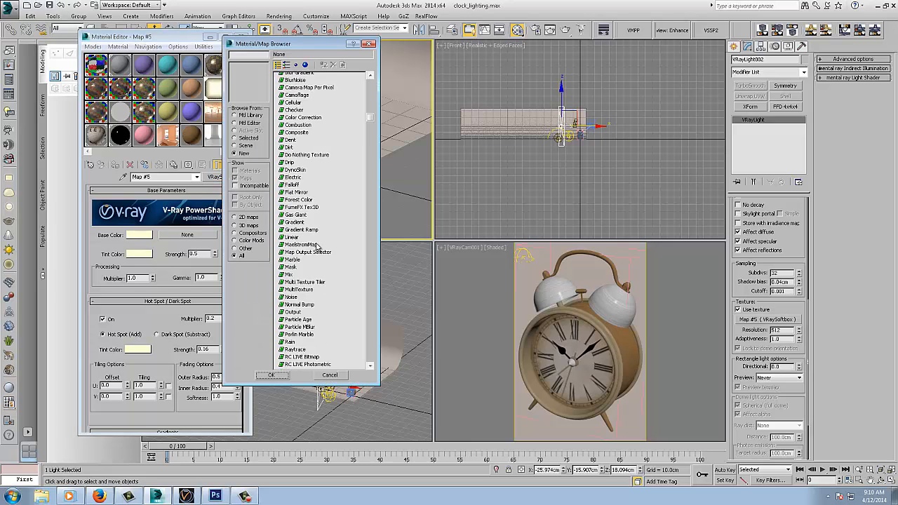
pyautogui.scroll(3, 317, 246)
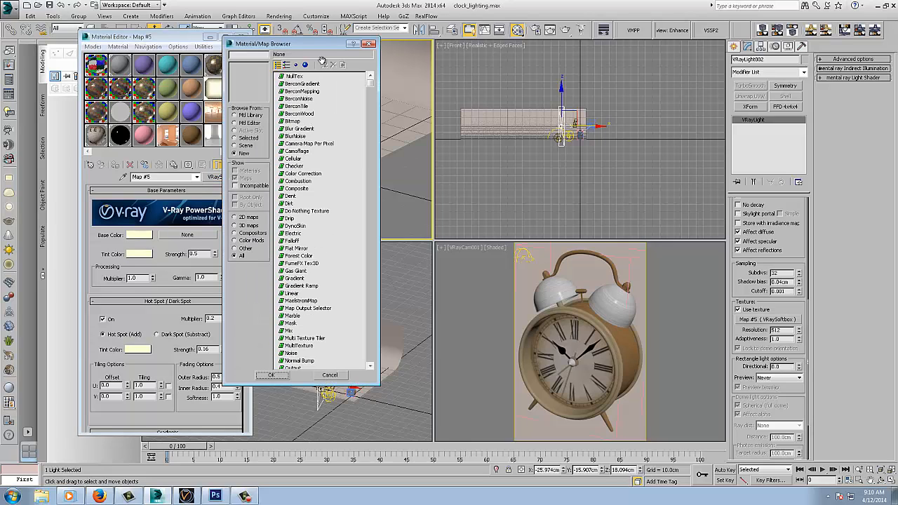
pyautogui.click(368, 44)
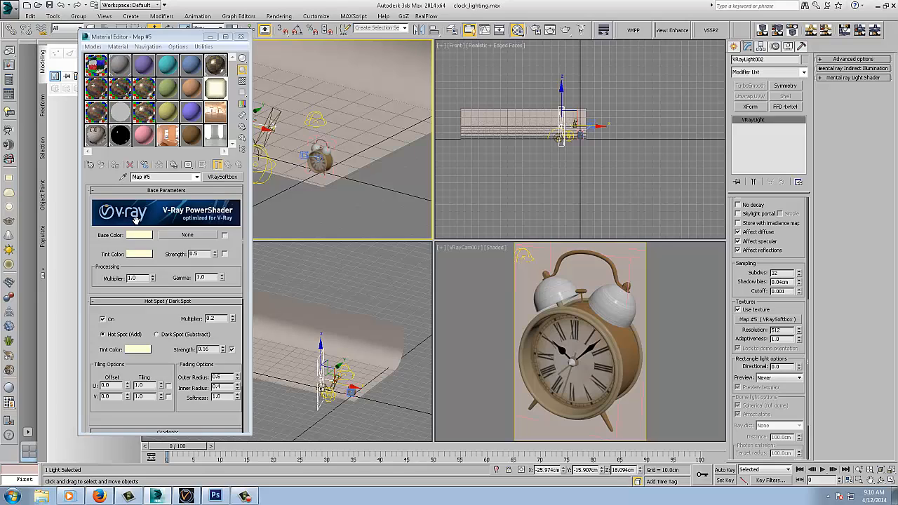
# Step: Examine the VRaySoftbox map's hot spot, vignette and frame gradient settings and view its enlarged preview
pyautogui.moveTo(92, 253)
pyautogui.mouseDown()
pyautogui.moveTo(92, 225)
pyautogui.moveTo(107, 252)
pyautogui.mouseUp()
pyautogui.scroll(-5, 107, 252)
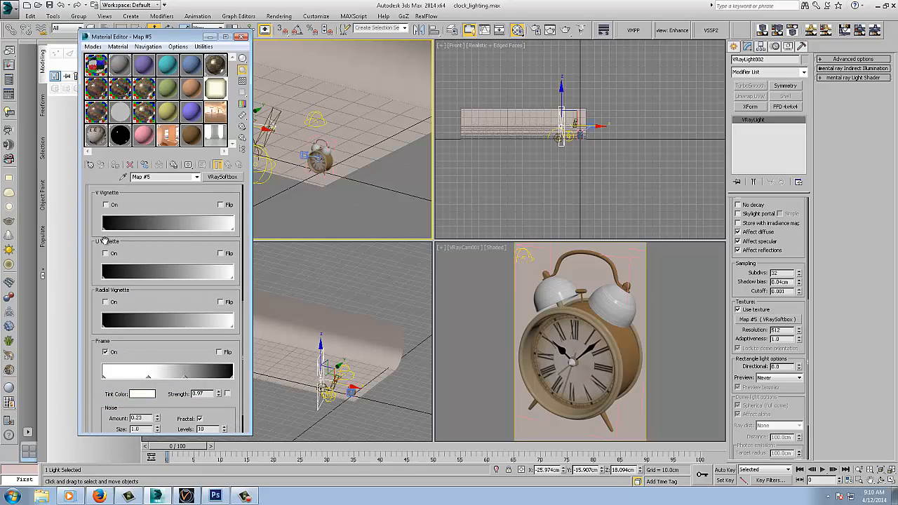
pyautogui.doubleClick(215, 87)
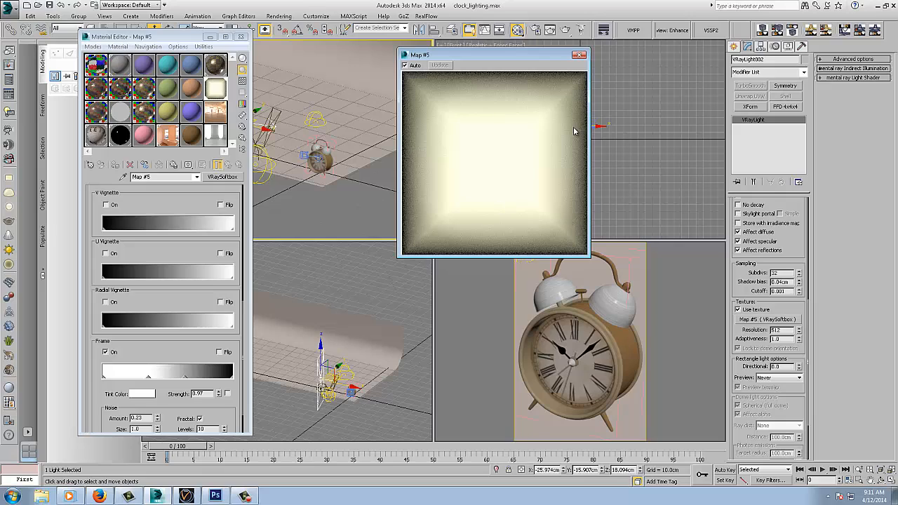
pyautogui.click(579, 55)
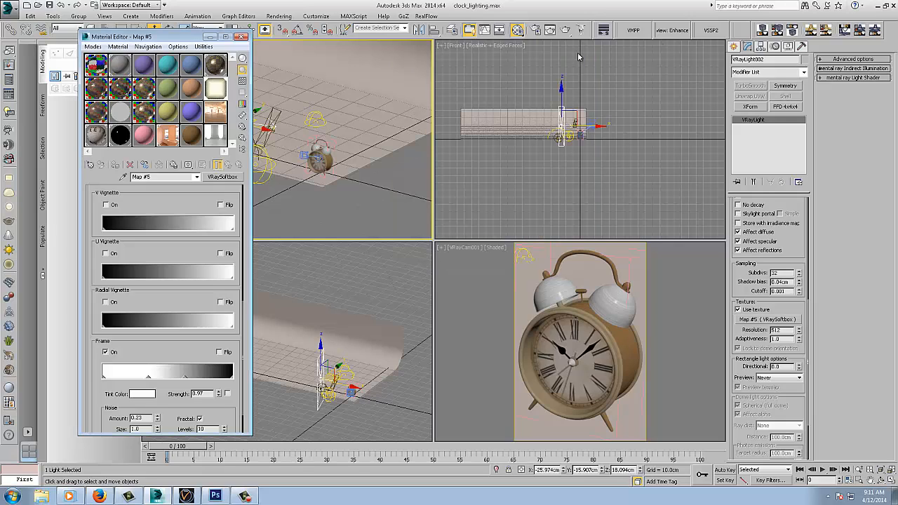
pyautogui.scroll(3, 96, 276)
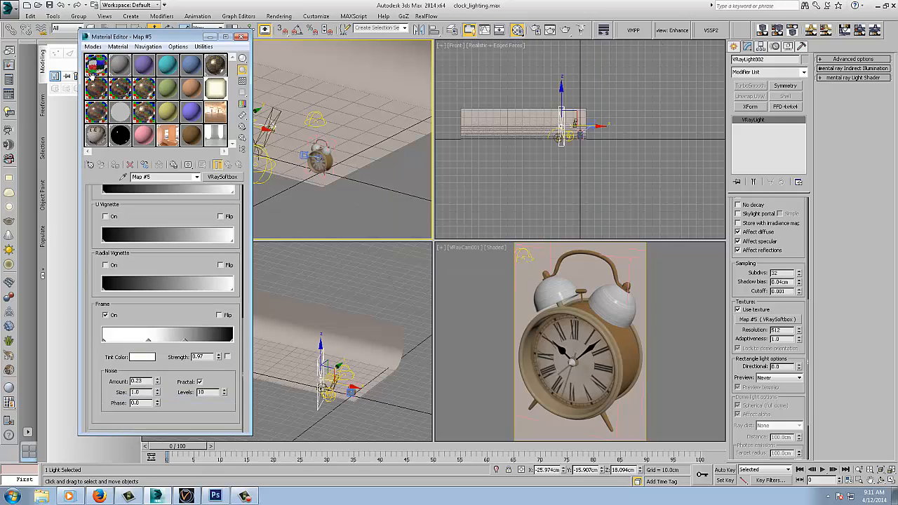
pyautogui.scroll(2, 100, 216)
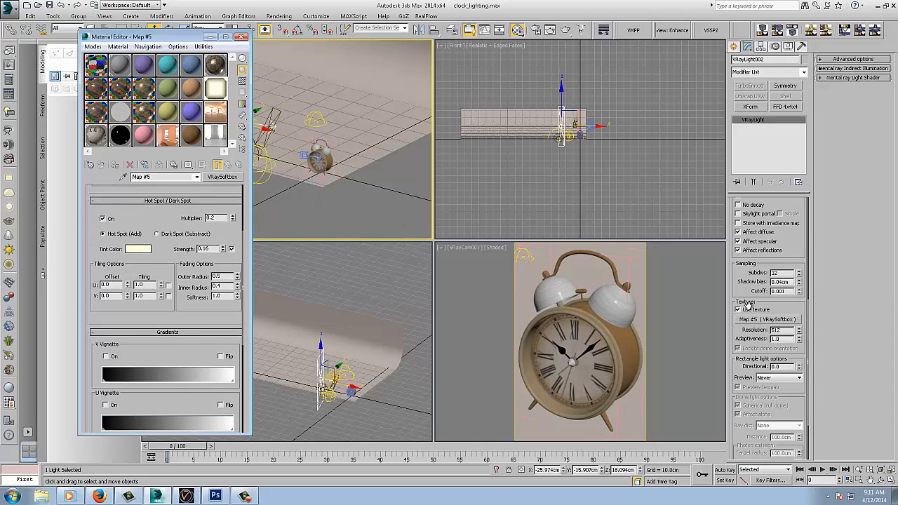
# Step: Close the Material Editor, select the V-Ray physical camera in front of the clock and examine its basic parameters
pyautogui.click(241, 36)
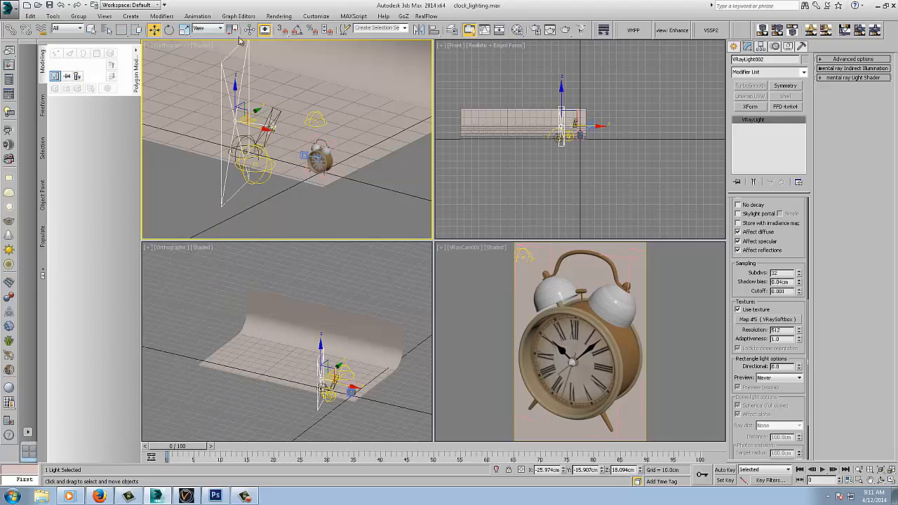
pyautogui.keyDown('alt'); pyautogui.moveTo(341, 207); pyautogui.dragTo(298, 172, button='middle'); pyautogui.keyUp('alt')
pyautogui.scroll(-3, 322, 205)
pyautogui.click(287, 163)
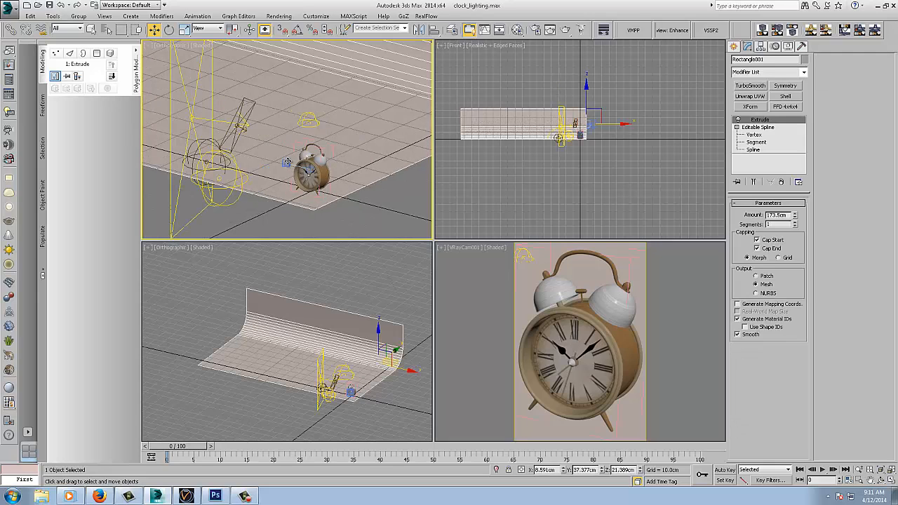
pyautogui.click(287, 162)
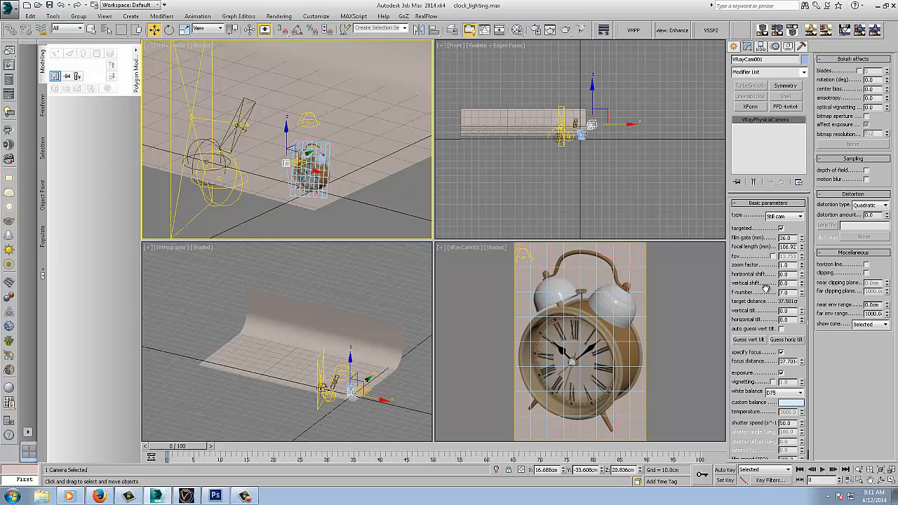
pyautogui.scroll(-1, 767, 287)
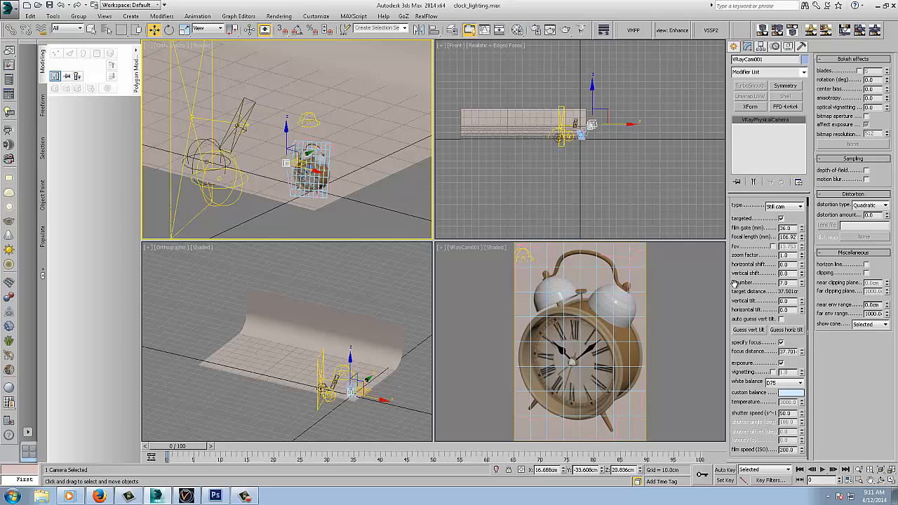
# Step: Review the camera's f-number, specified focus, exposure, white balance, shutter speed and film speed settings
pyautogui.doubleClick(781, 282)
pyautogui.write('2')
pyautogui.press('Return')
pyautogui.click(781, 343)
pyautogui.scroll(1, 766, 268)
pyautogui.scroll(-1, 765, 267)
pyautogui.scroll(1, 766, 350)
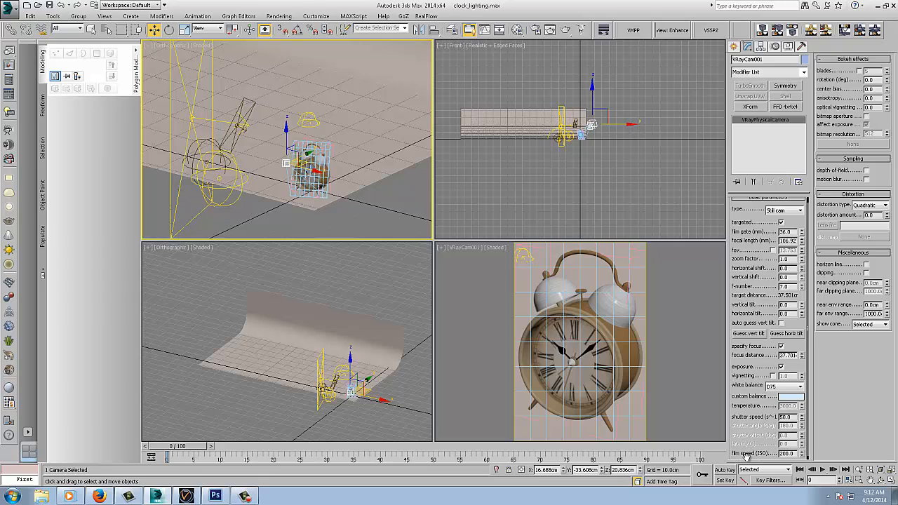
# Step: Open the render setup, look through the image sampler types and set the sampler to Adaptive
pyautogui.click(535, 30)
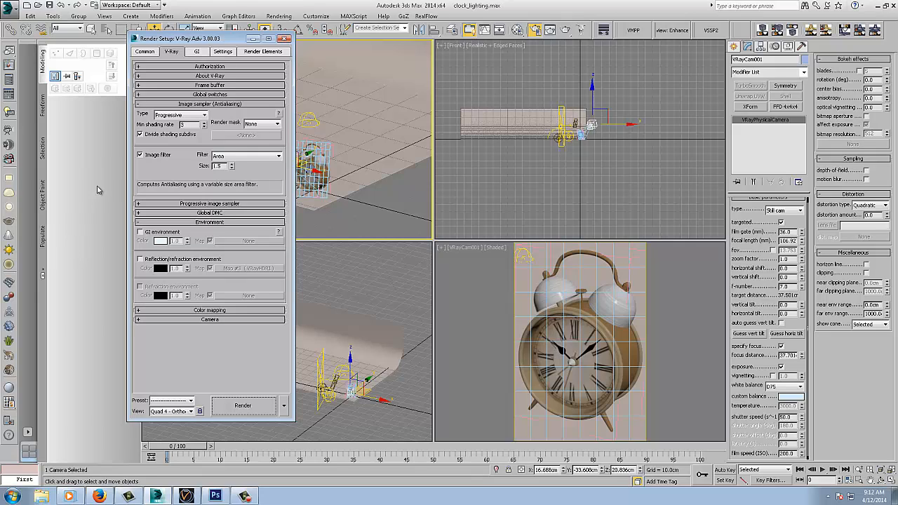
pyautogui.click(205, 116)
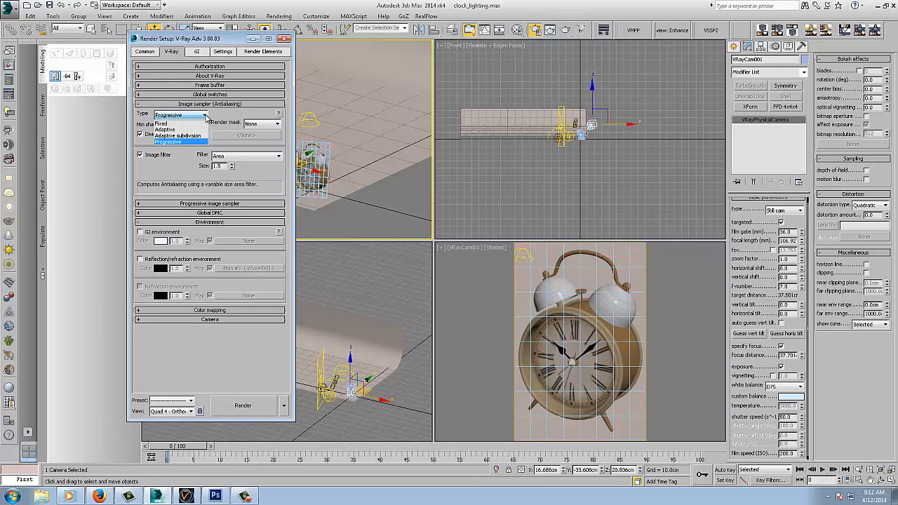
pyautogui.click(209, 118)
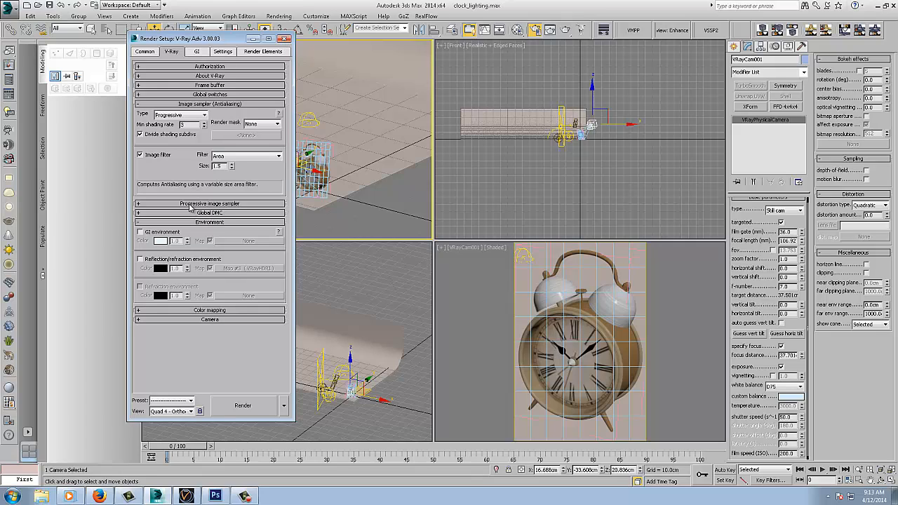
pyautogui.click(181, 115)
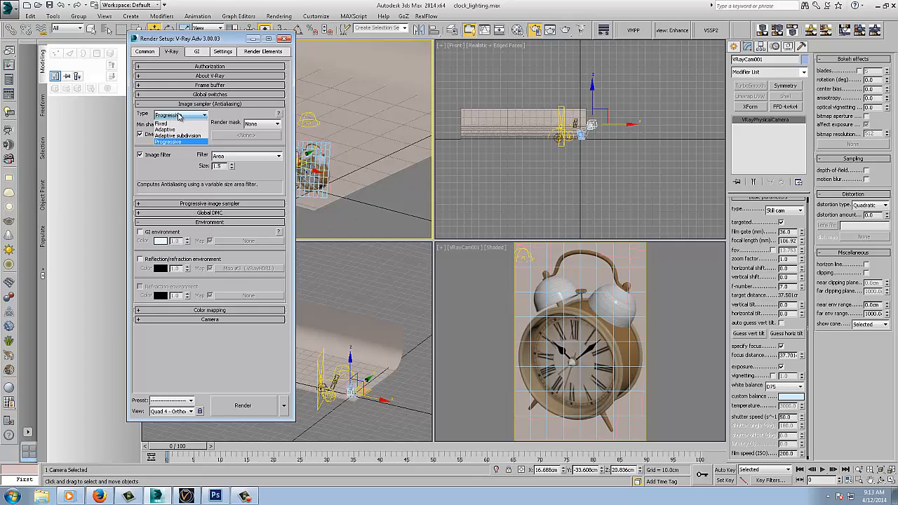
pyautogui.click(177, 130)
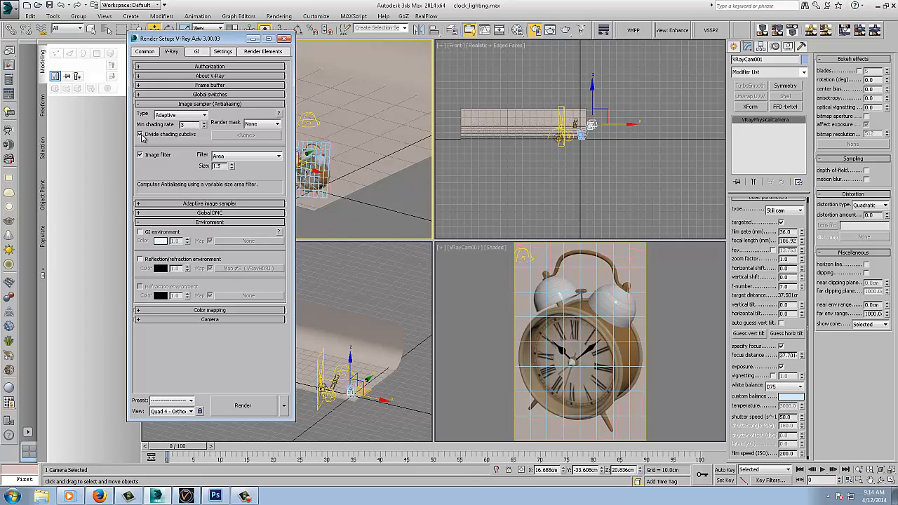
# Step: Examine the adaptive image sampler subdivisions and the Global DMC settings, and collapse the environment settings
pyautogui.click(197, 204)
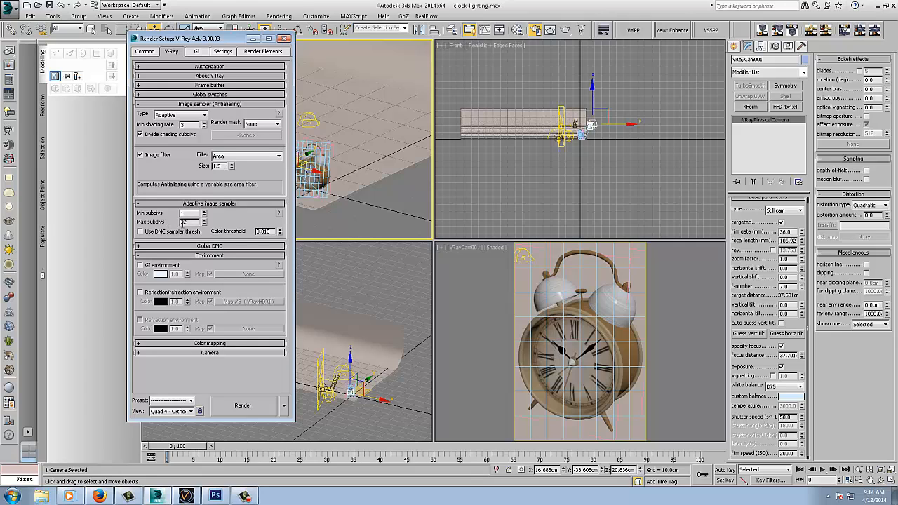
pyautogui.click(189, 246)
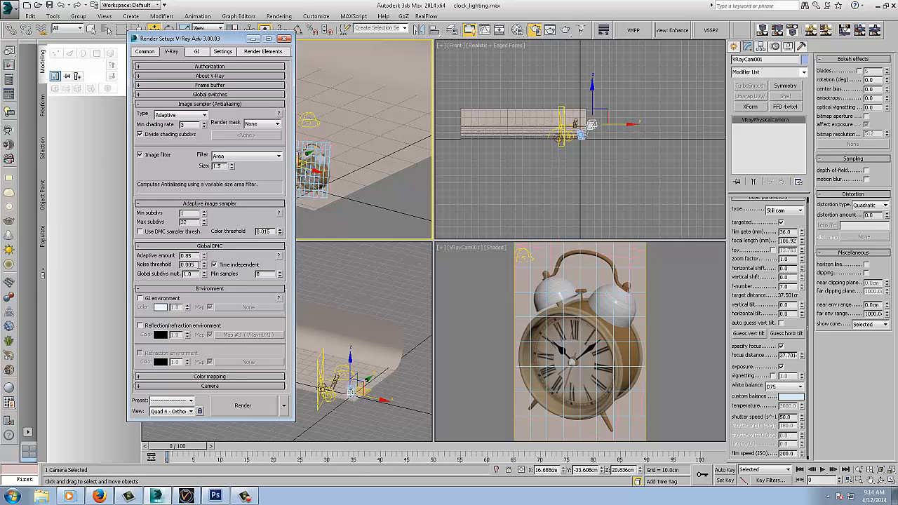
pyautogui.click(202, 245)
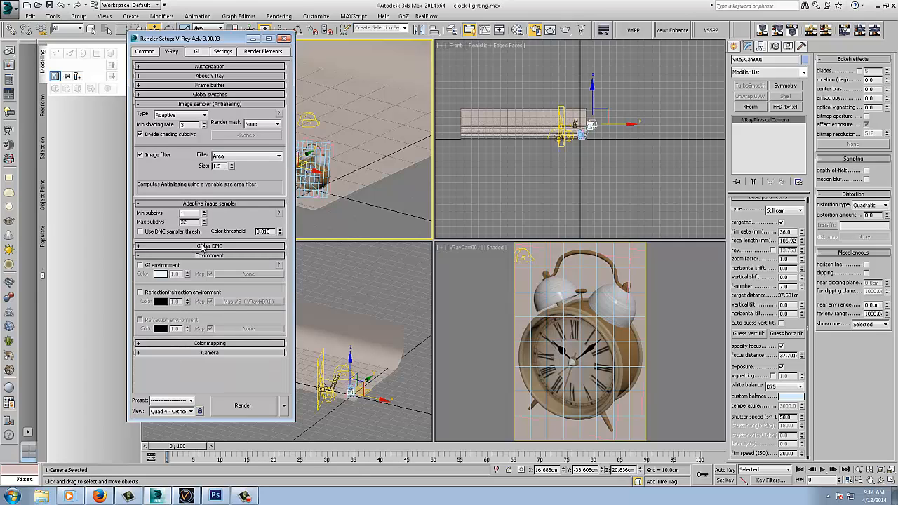
pyautogui.click(204, 257)
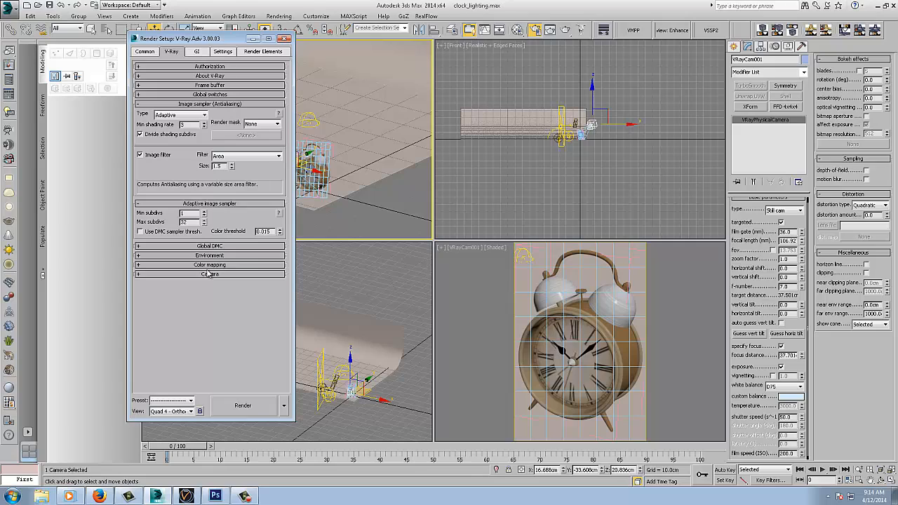
# Step: Examine the color mapping settings and look through the mapping types, keeping Exponential
pyautogui.click(209, 266)
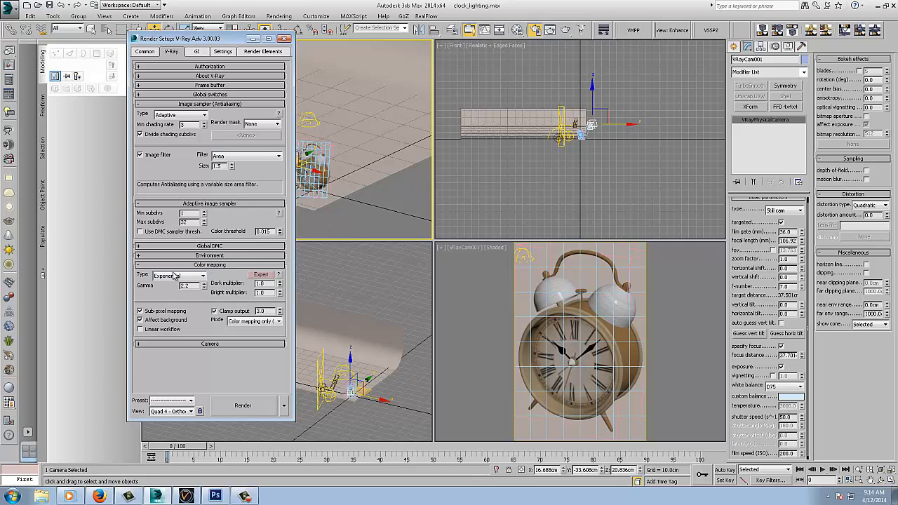
pyautogui.click(202, 276)
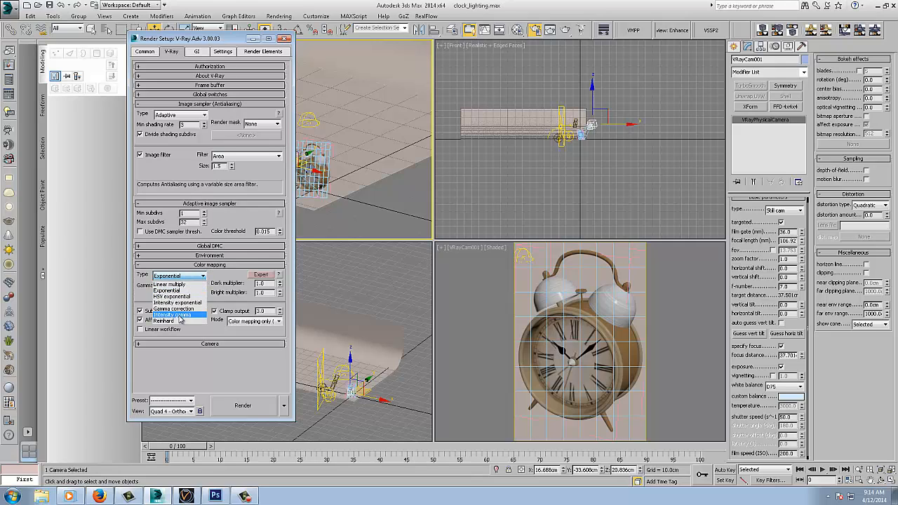
pyautogui.click(204, 278)
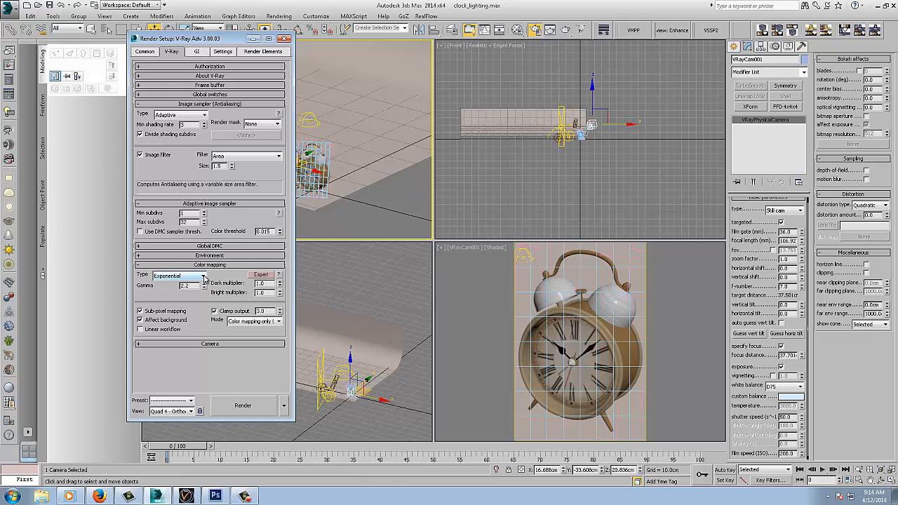
pyautogui.click(205, 278)
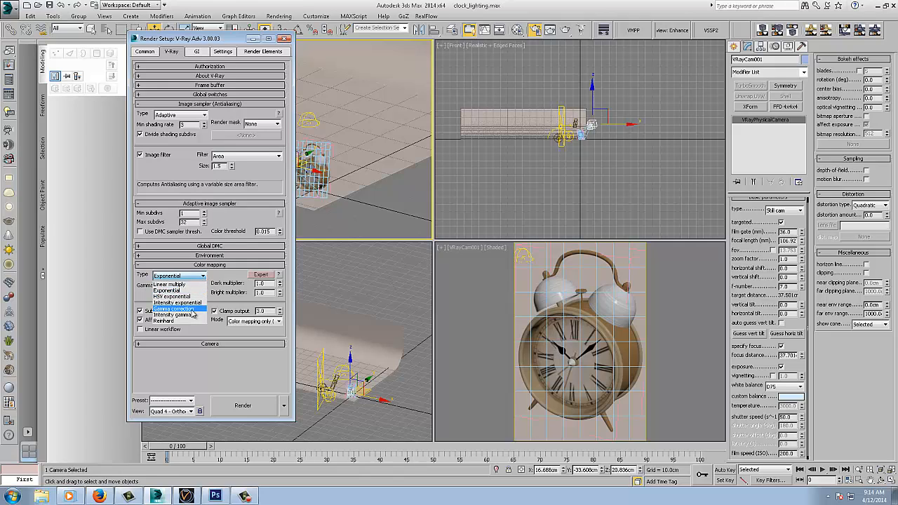
pyautogui.click(204, 277)
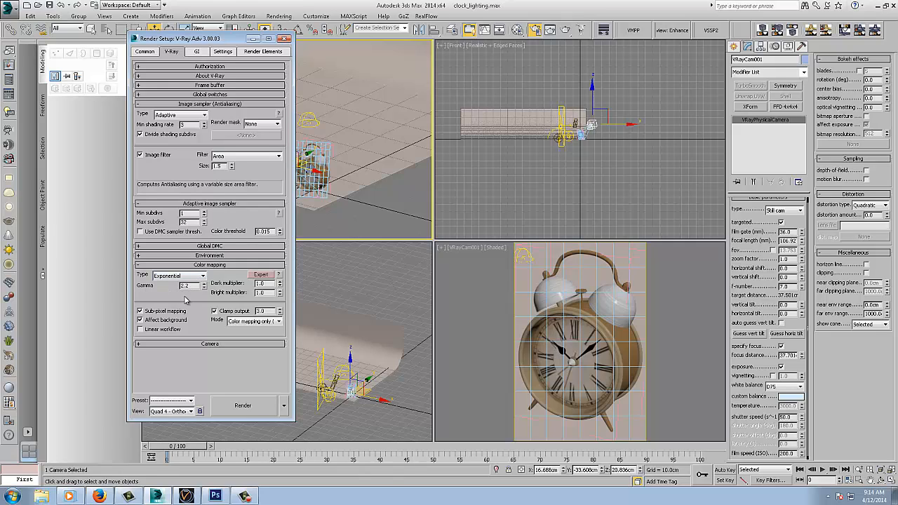
# Step: Switch all render settings to Expert and choose Color mapping only (no gamma) as the color mapping mode
pyautogui.click(275, 275)
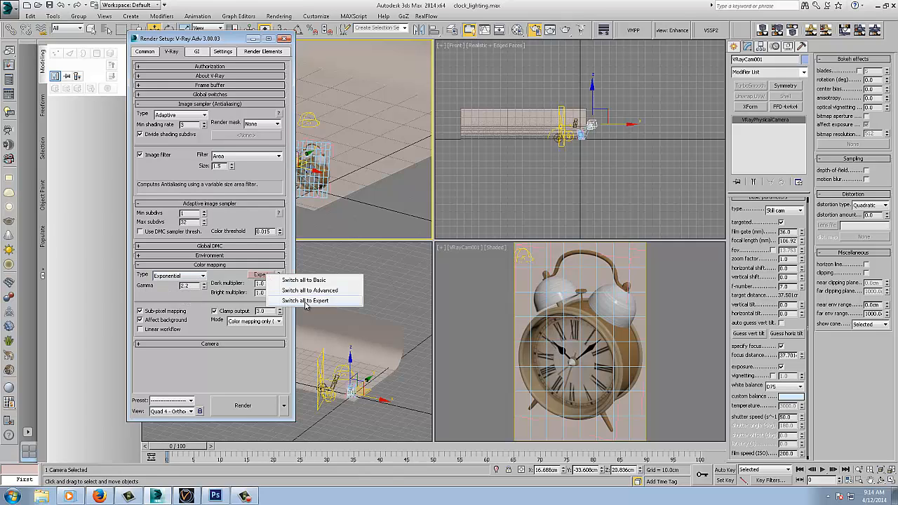
pyautogui.click(304, 299)
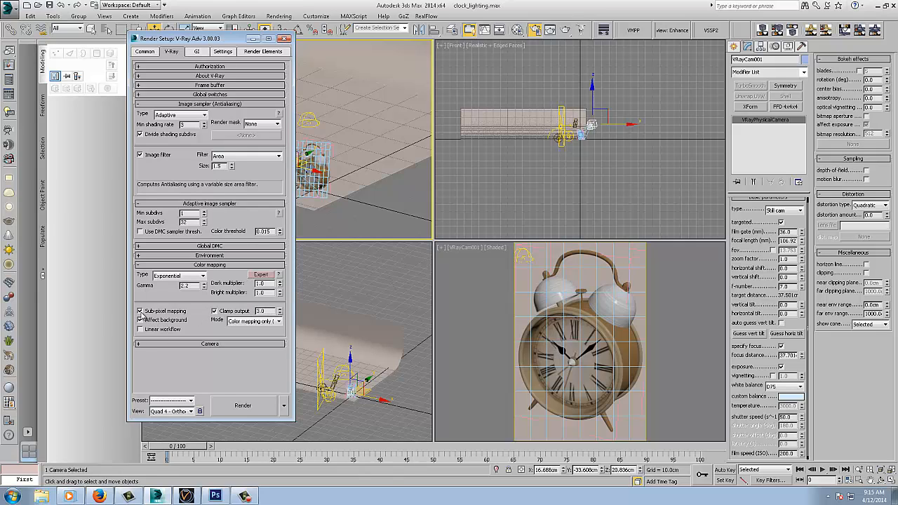
pyautogui.click(252, 321)
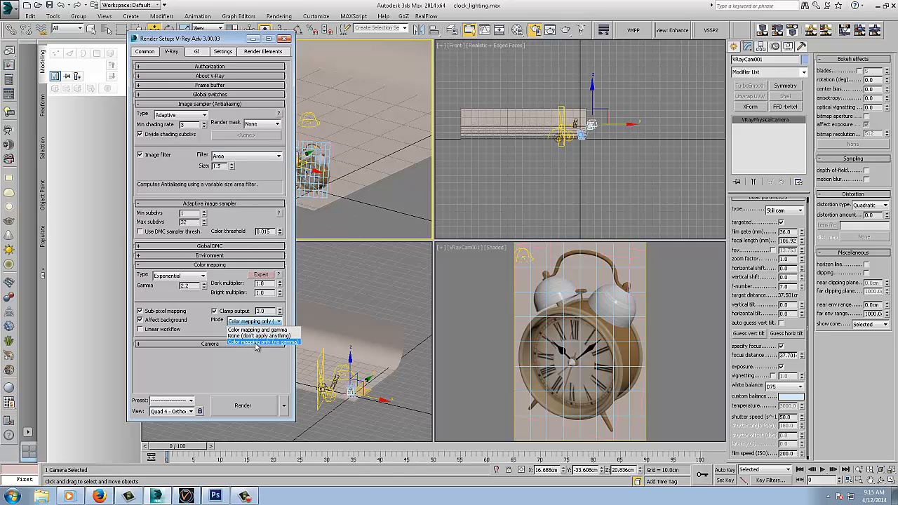
pyautogui.click(256, 343)
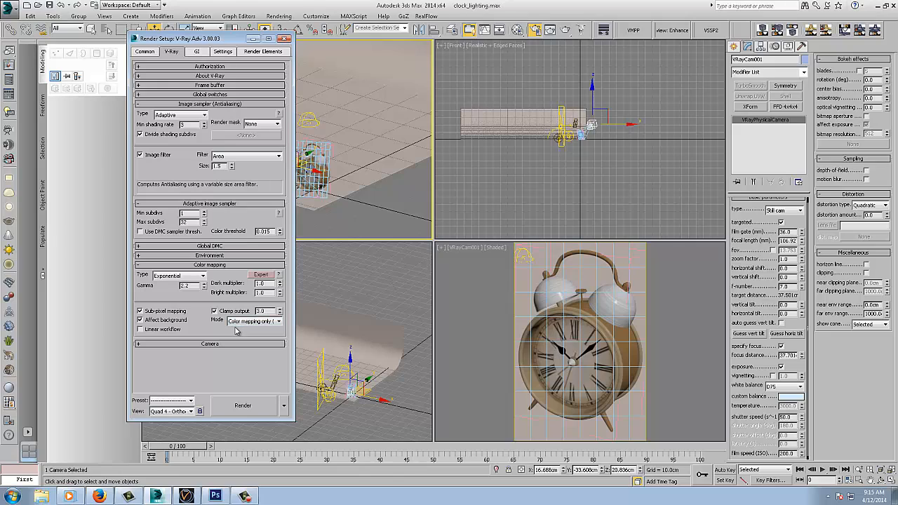
# Step: Review the brute force global illumination settings and the list of render elements, and close the render setup
pyautogui.click(200, 52)
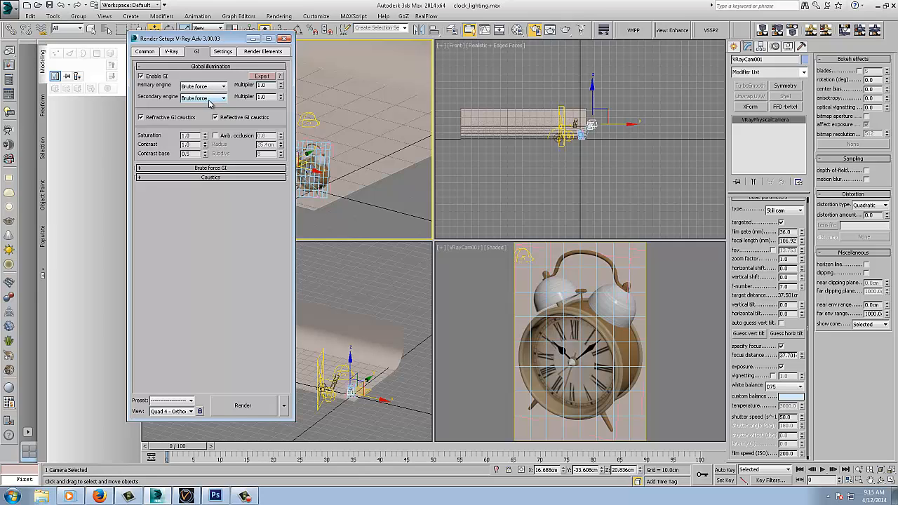
pyautogui.click(227, 169)
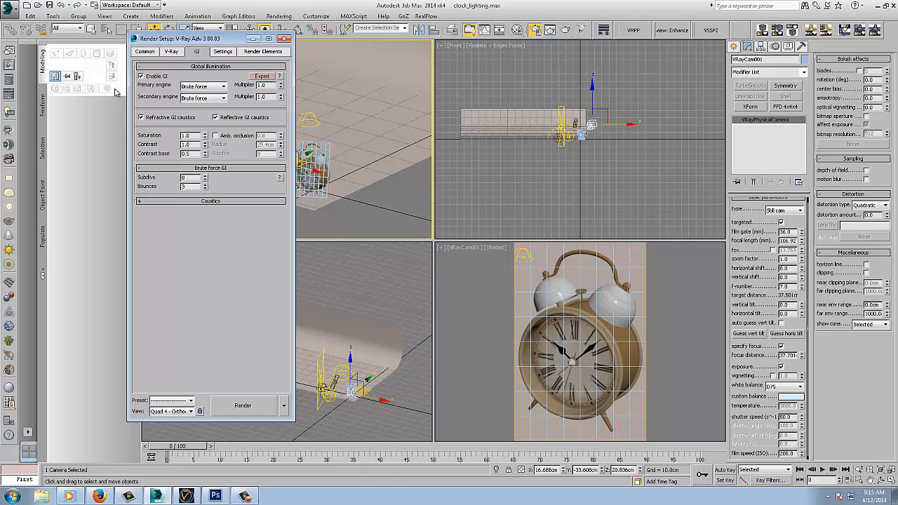
pyautogui.click(171, 53)
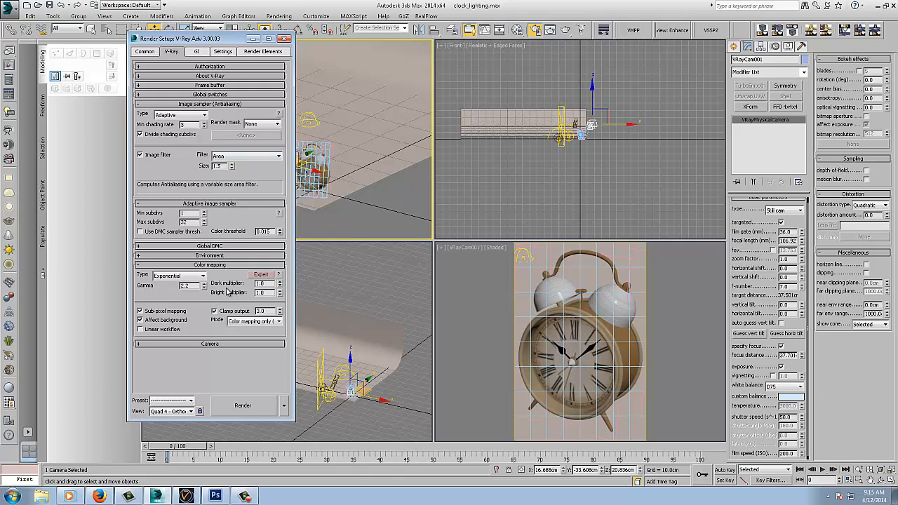
pyautogui.click(255, 53)
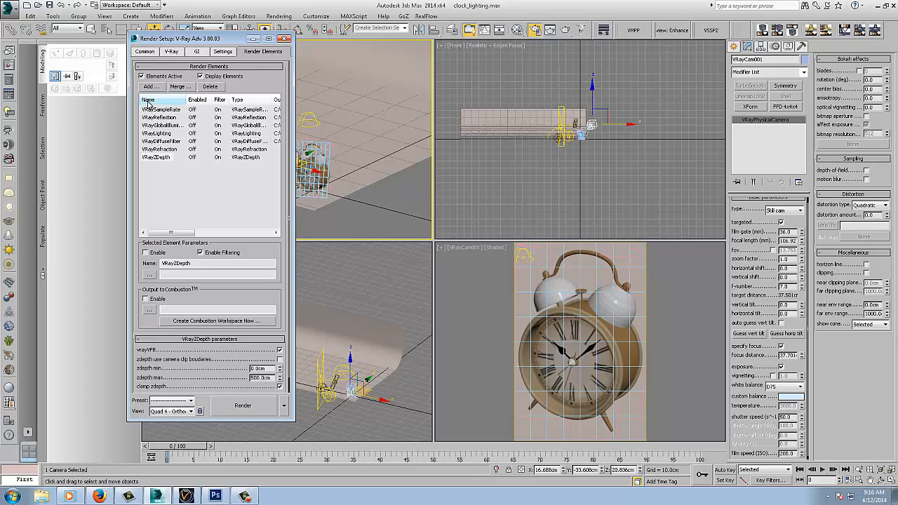
pyautogui.click(285, 39)
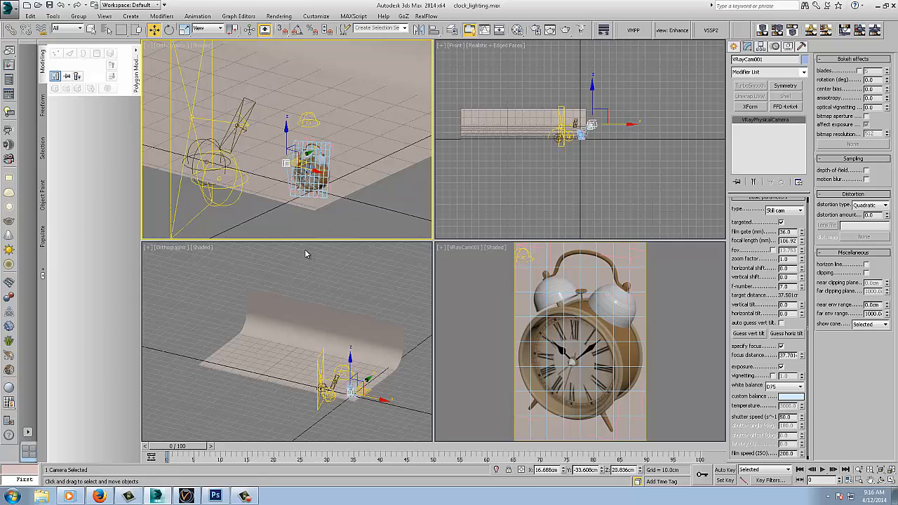
# Step: Open the copper clock bells material in the Material Editor and view its top-level VRayBlendMtl coat and blend parameters
pyautogui.press('m')
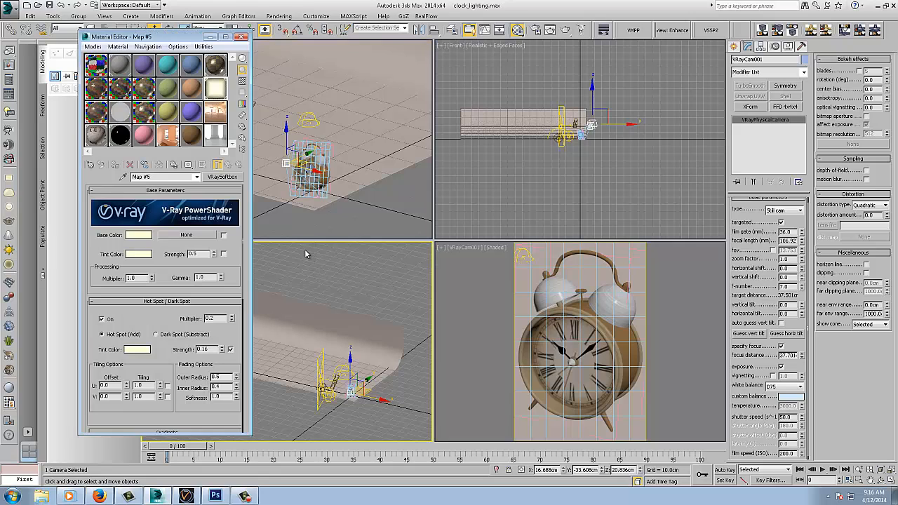
pyautogui.rightClick(320, 254)
pyautogui.click(146, 90)
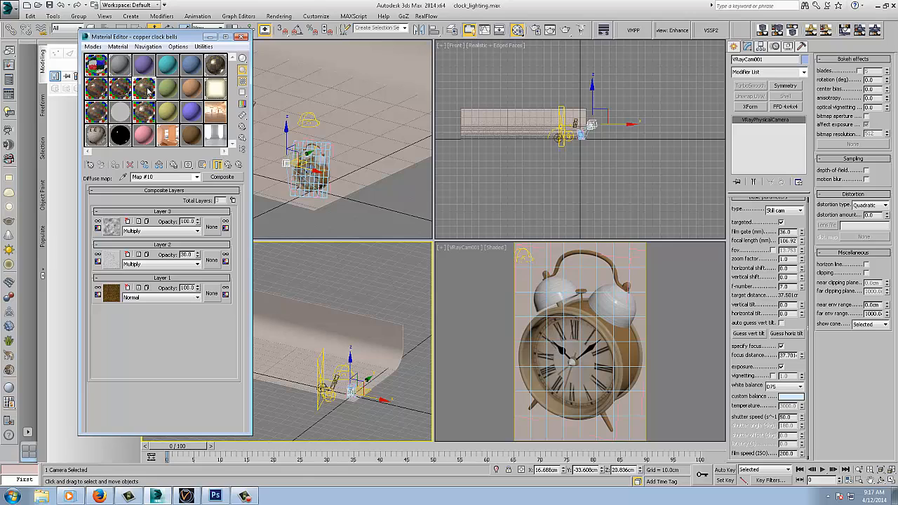
pyautogui.click(229, 165)
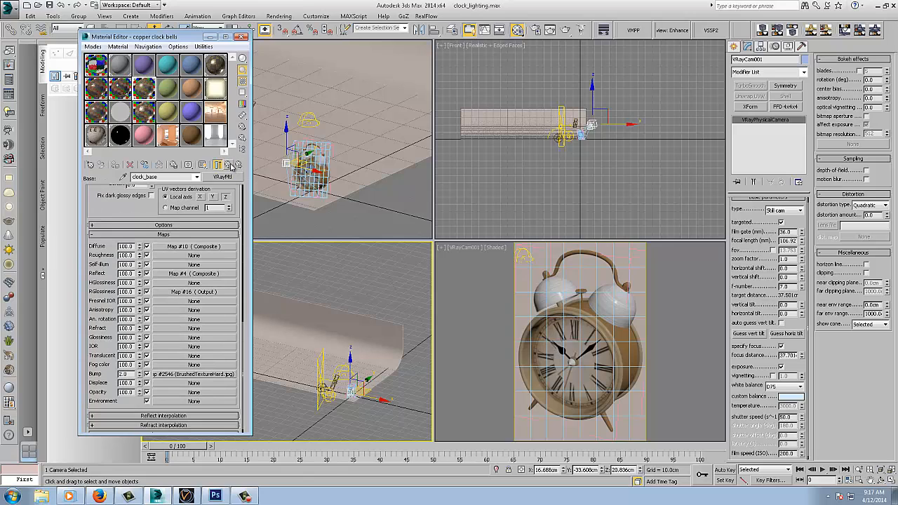
pyautogui.click(229, 165)
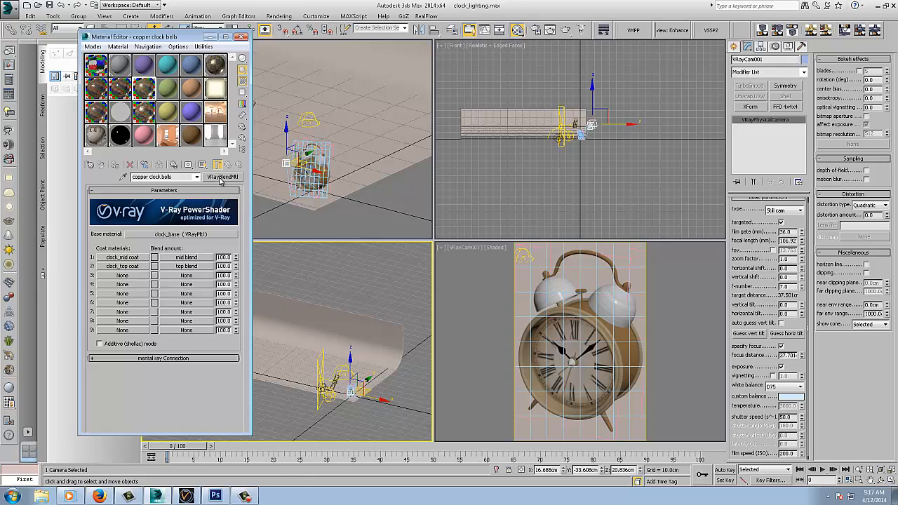
# Step: Open the blend's clock_base base material and examine its maps and its diffuse, reflection and refraction parameters
pyautogui.click(171, 234)
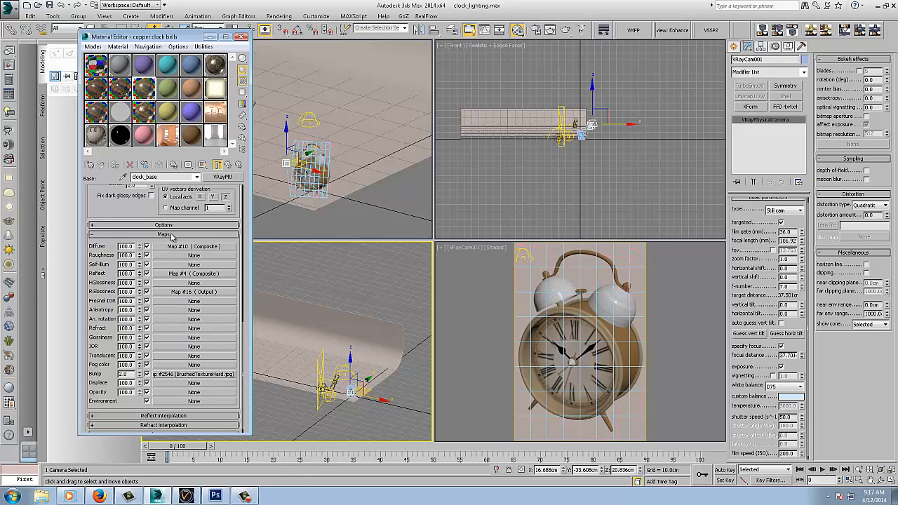
pyautogui.moveTo(102, 209); pyautogui.dragTo(95, 421)
pyautogui.moveTo(105, 363); pyautogui.dragTo(145, 498)
pyautogui.moveTo(103, 237); pyautogui.dragTo(106, 326)
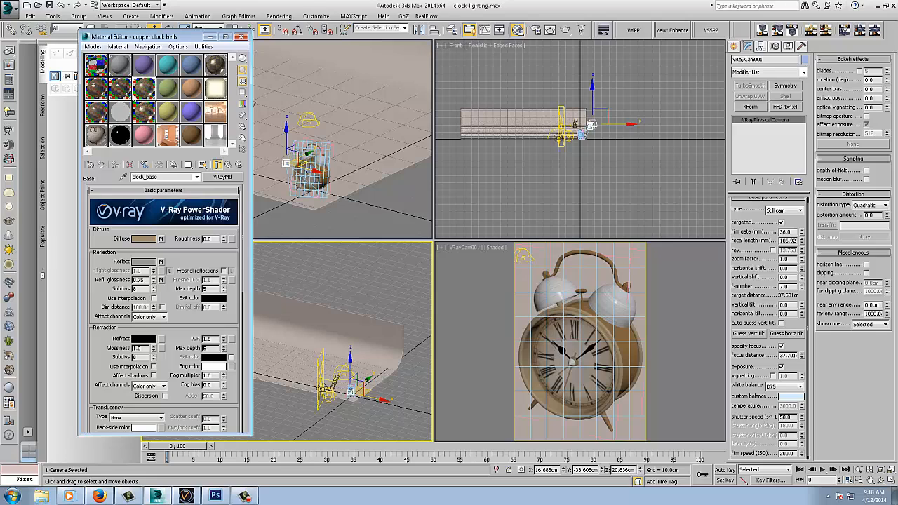
# Step: Open the clock body material and inspect its diffuse colour and basic parameters
pyautogui.click(174, 140)
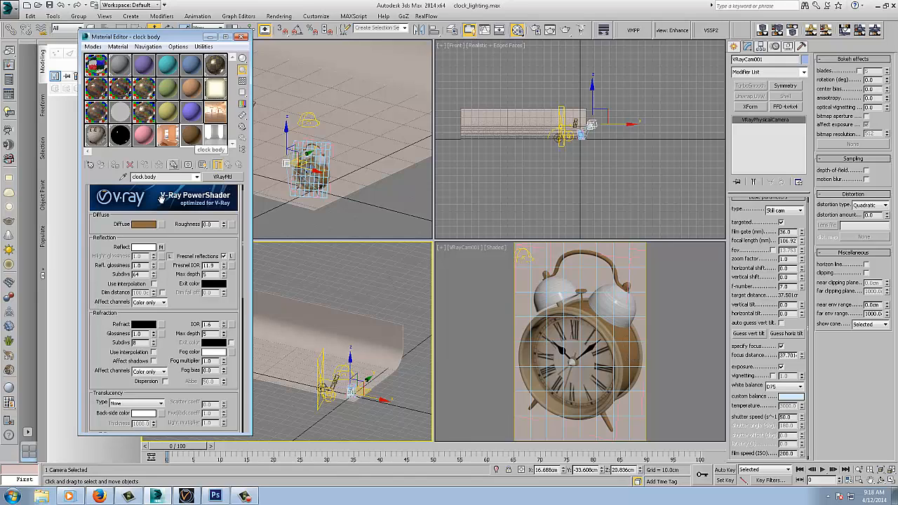
pyautogui.moveTo(97, 226); pyautogui.dragTo(96, 233)
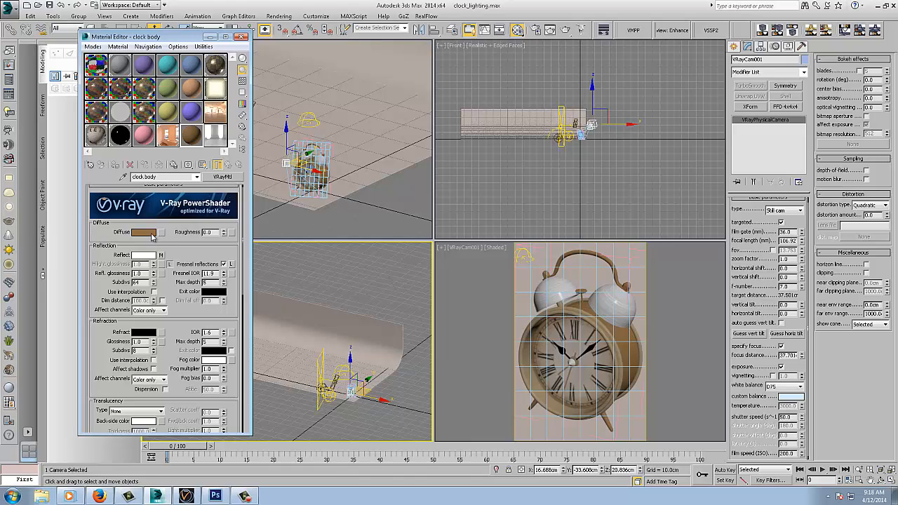
pyautogui.click(146, 233)
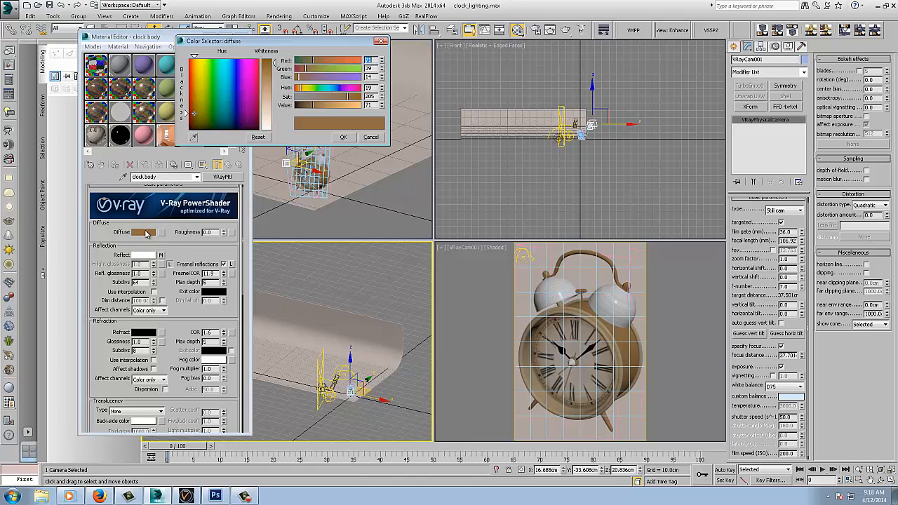
pyautogui.click(371, 136)
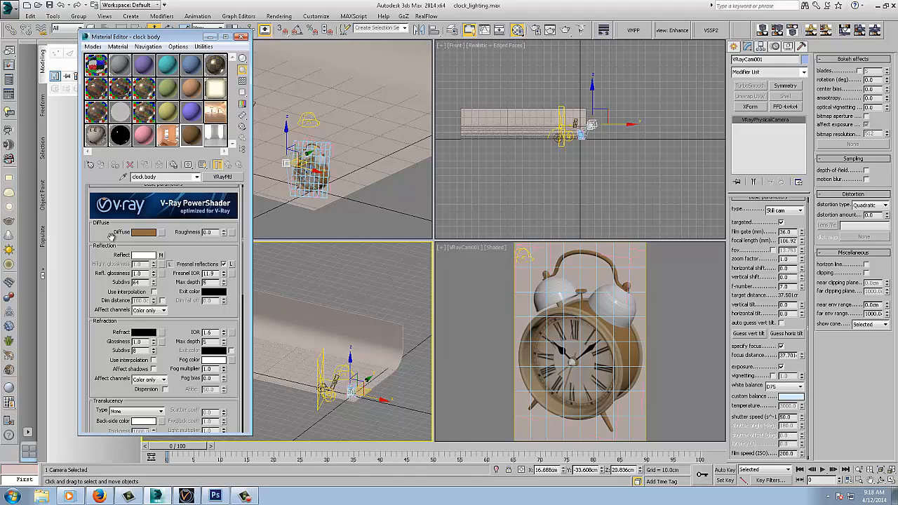
pyautogui.moveTo(96, 235); pyautogui.dragTo(99, 249)
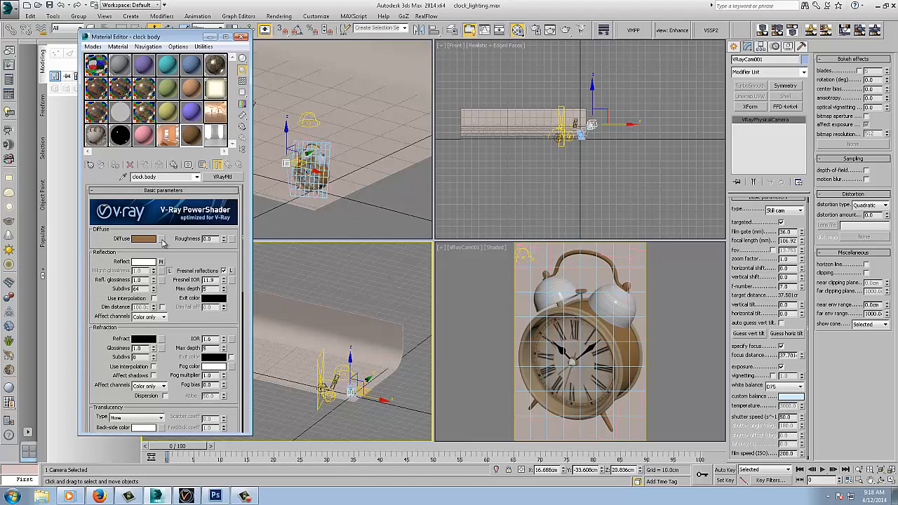
# Step: Assign a VRayColor map to the clock body material's diffuse slot
pyautogui.moveTo(87, 330); pyautogui.dragTo(136, 363)
pyautogui.click(160, 238)
pyautogui.scroll(-10, 285, 281)
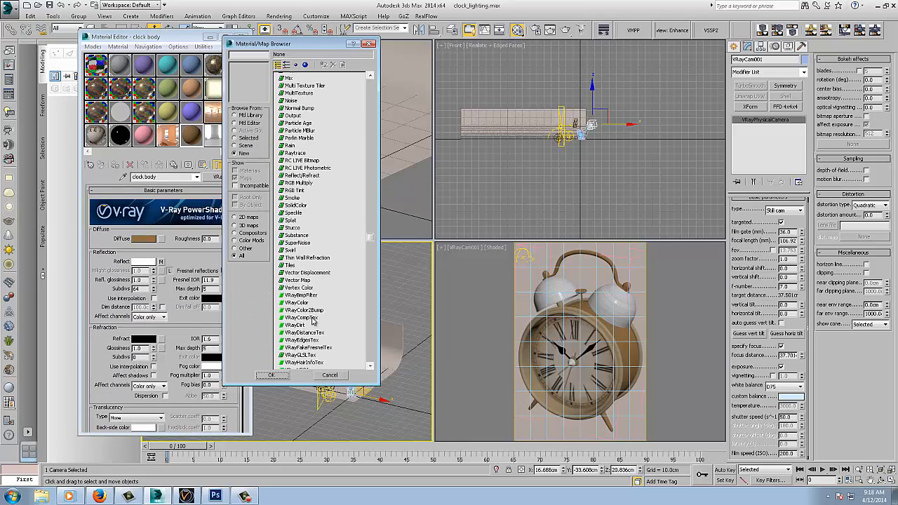
pyautogui.click(297, 303)
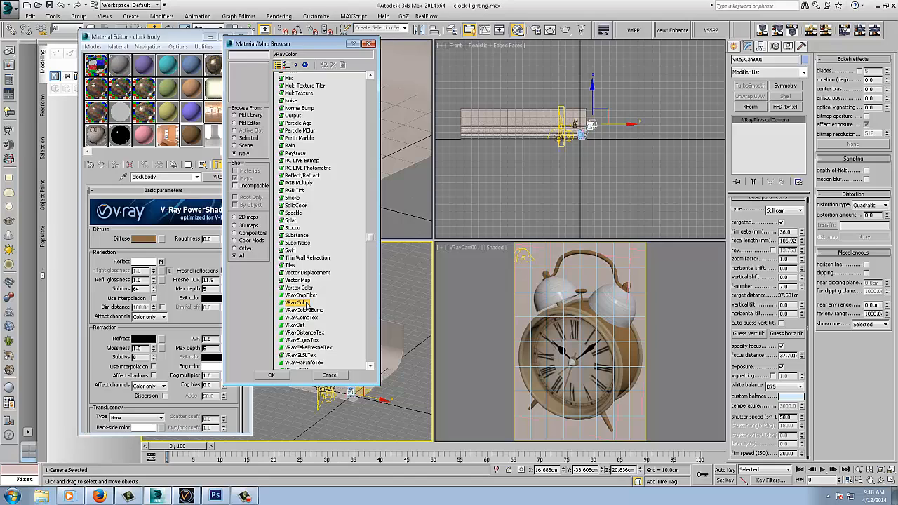
pyautogui.doubleClick(306, 302)
pyautogui.click(229, 164)
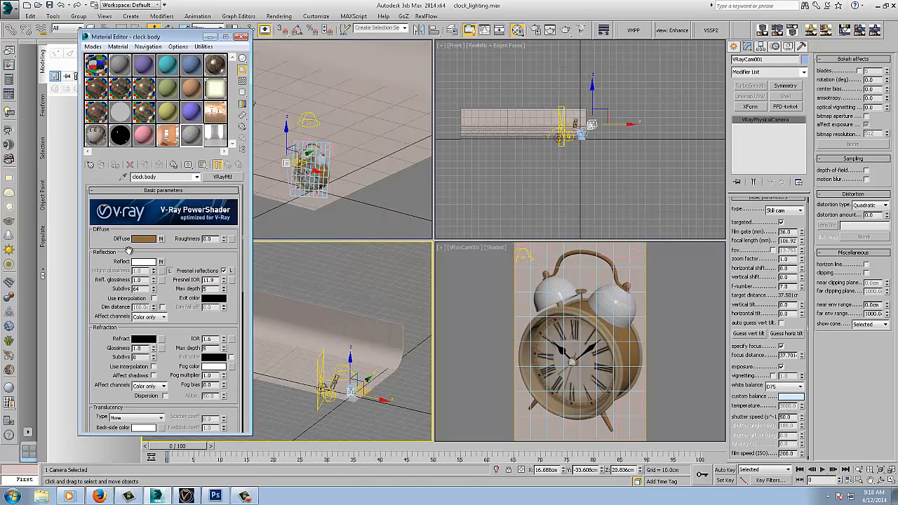
# Step: Paste the copied diffuse colour into the clock body's VRayColor map and return to the parent material
pyautogui.click(160, 240)
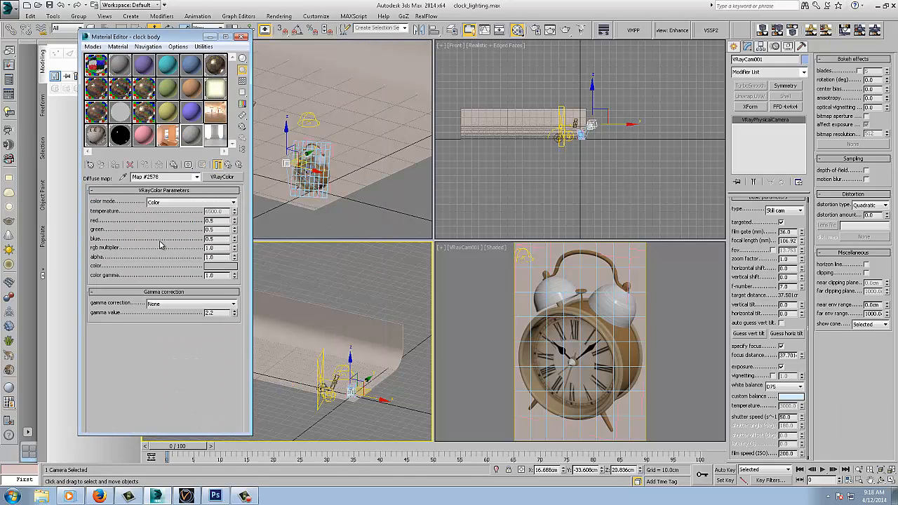
pyautogui.rightClick(220, 268)
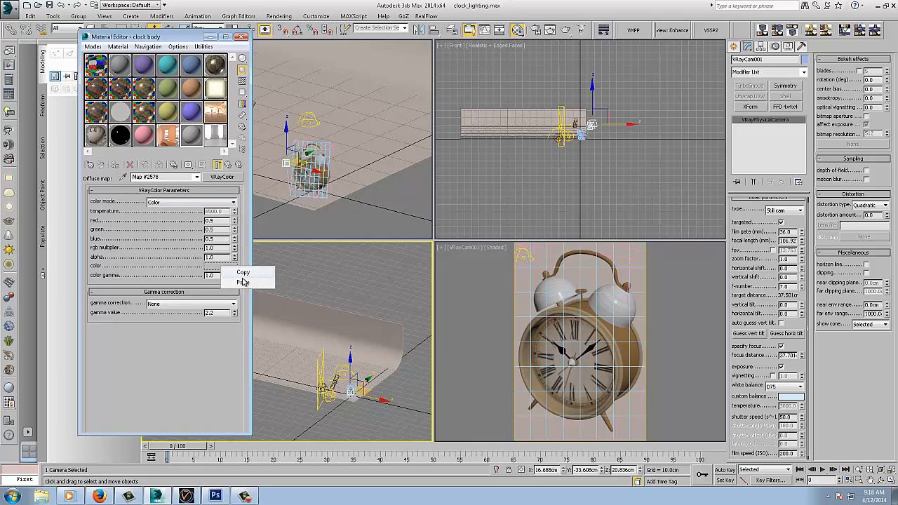
pyautogui.click(243, 281)
pyautogui.click(231, 166)
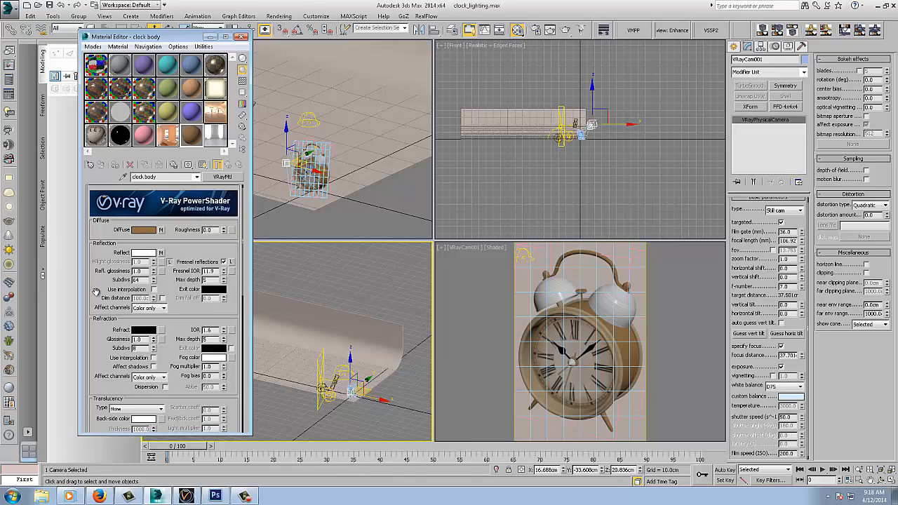
# Step: Review the clock body's Fresnel settings and BerconNoise reflect map, and set its reflection glossiness to 0.98
pyautogui.click(223, 262)
pyautogui.doubleClick(211, 271)
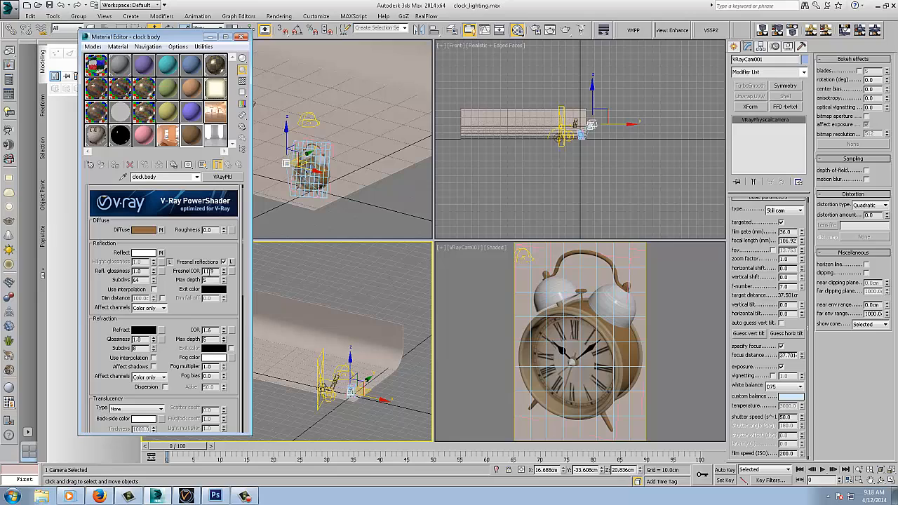
pyautogui.click(161, 254)
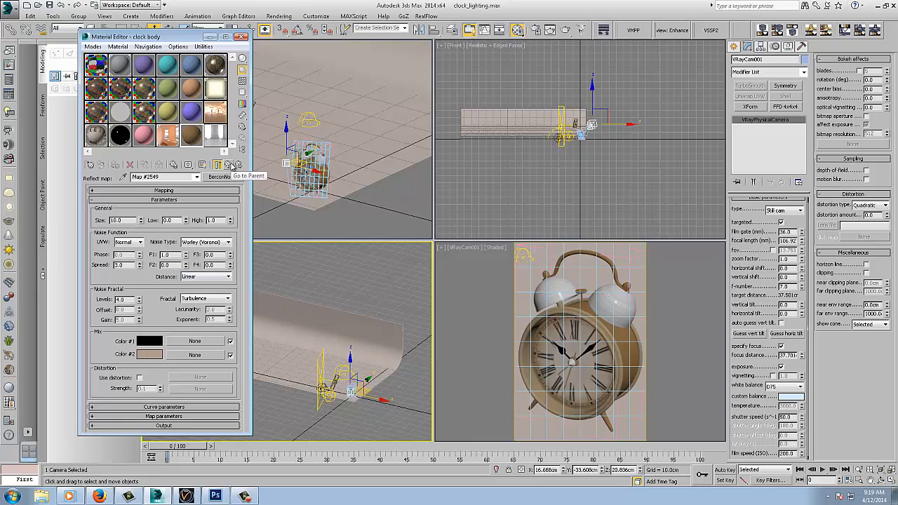
pyautogui.click(227, 165)
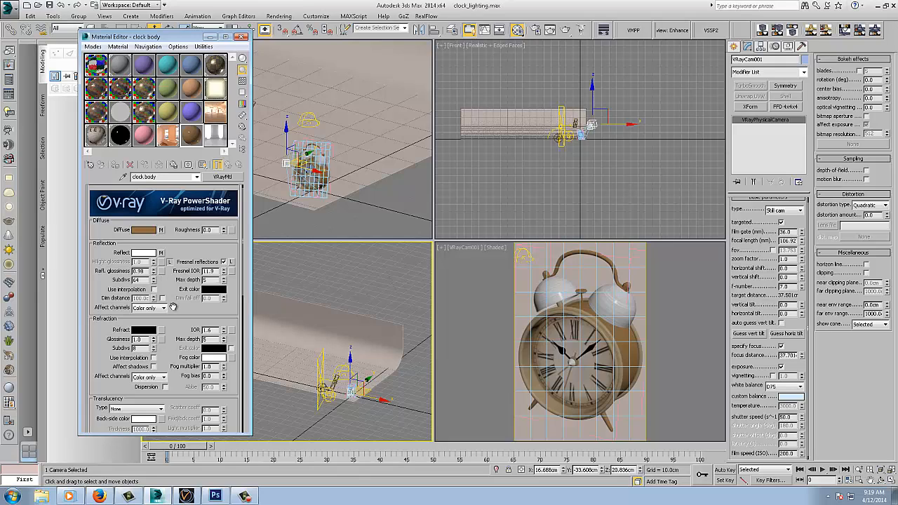
pyautogui.moveTo(93, 340)
pyautogui.mouseDown()
pyautogui.moveTo(94, 263)
pyautogui.moveTo(98, 356)
pyautogui.mouseUp()
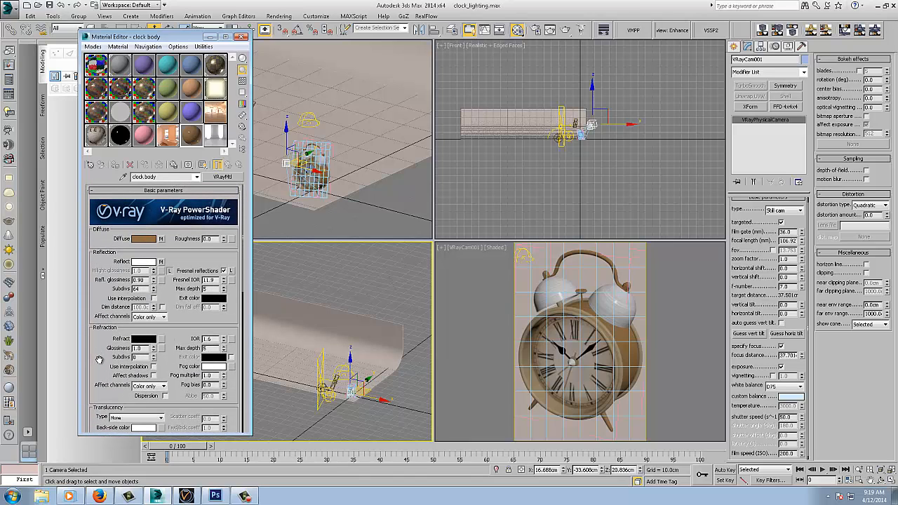
# Step: Pick the material from the clock's body in the camera view into the Material #17 sample slot
pyautogui.click(131, 164)
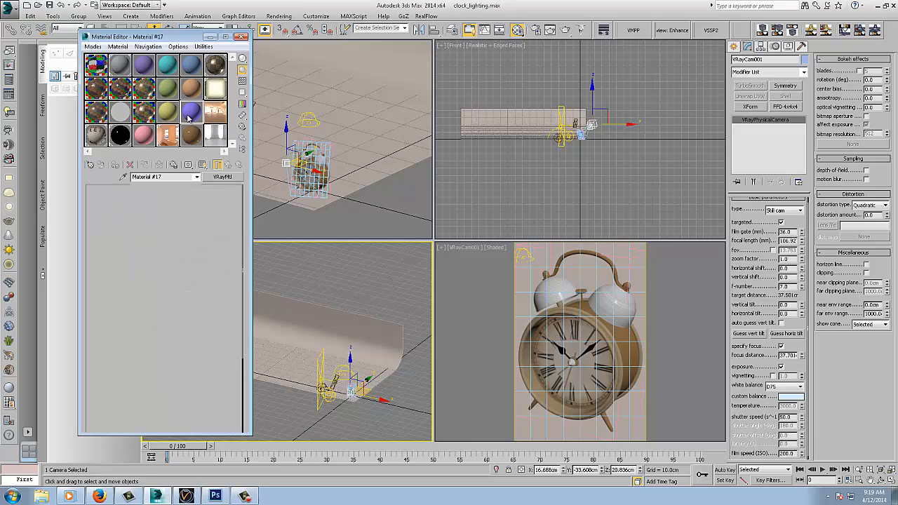
pyautogui.click(123, 177)
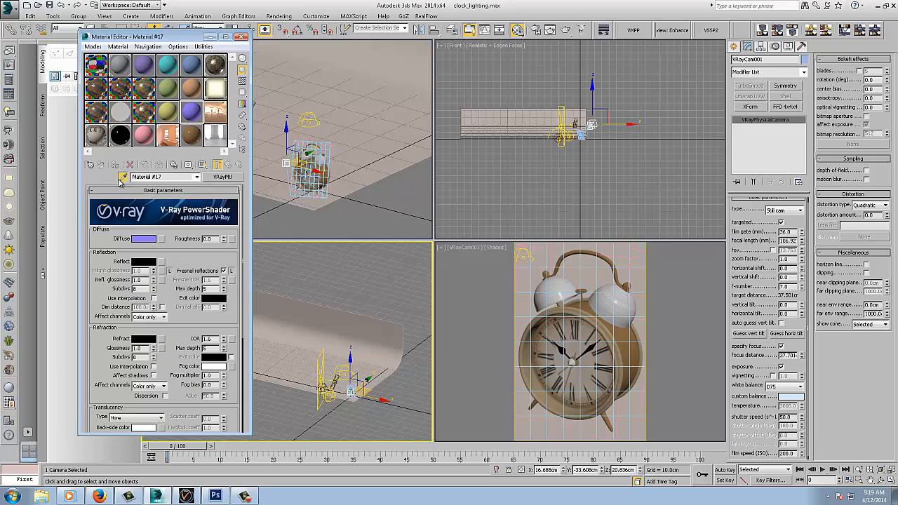
pyautogui.click(622, 337)
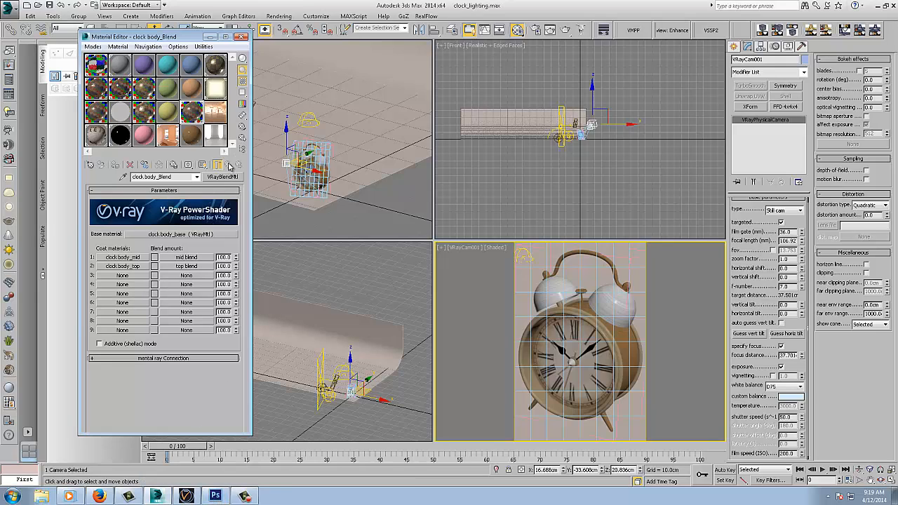
# Step: Return to the clock body material and examine its BRDF, its assigned maps and the BerconNoise reflect map parameters
pyautogui.click(195, 136)
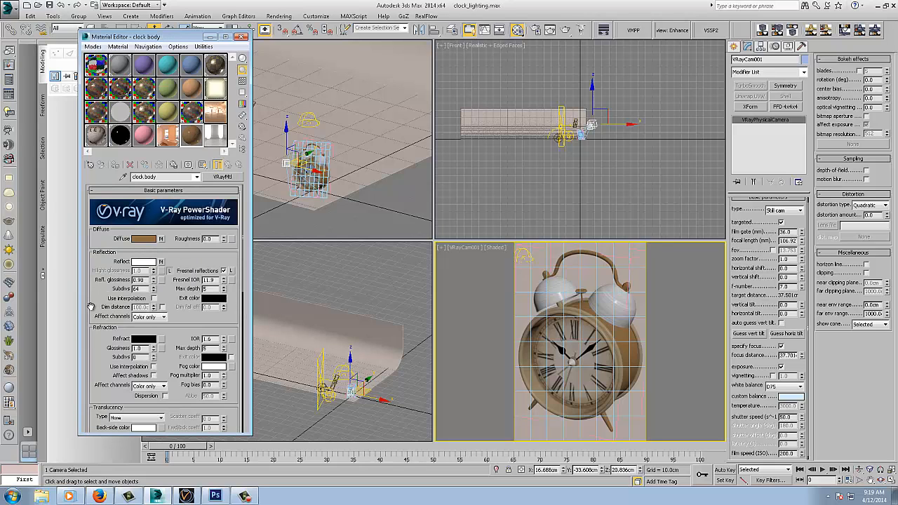
pyautogui.scroll(-10, 95, 303)
pyautogui.scroll(-3, 141, 237)
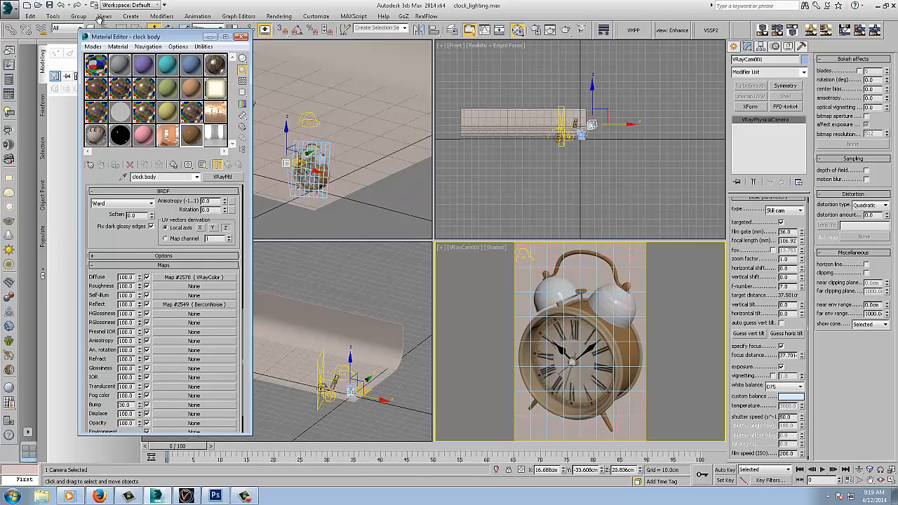
pyautogui.click(179, 284)
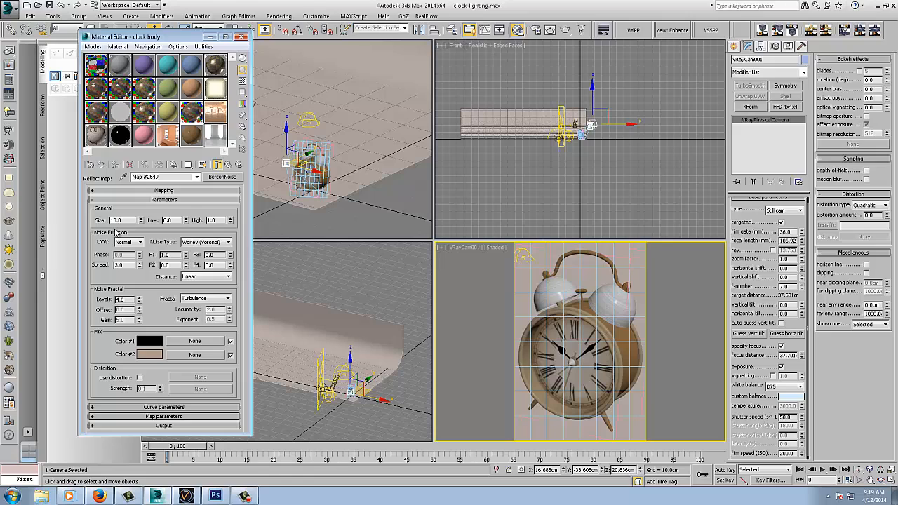
pyautogui.click(230, 165)
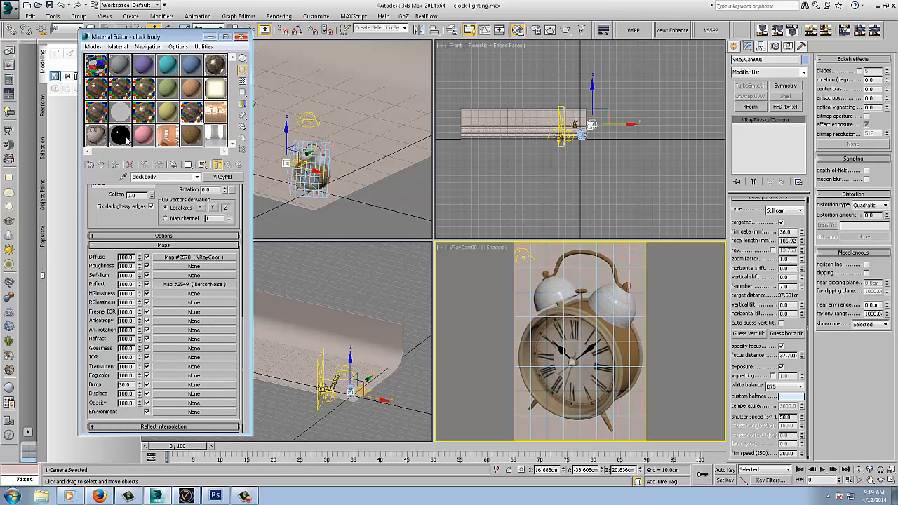
# Step: Open Material #37 and go up from its bitmap to the clockface material to review its basic parameters
pyautogui.click(96, 135)
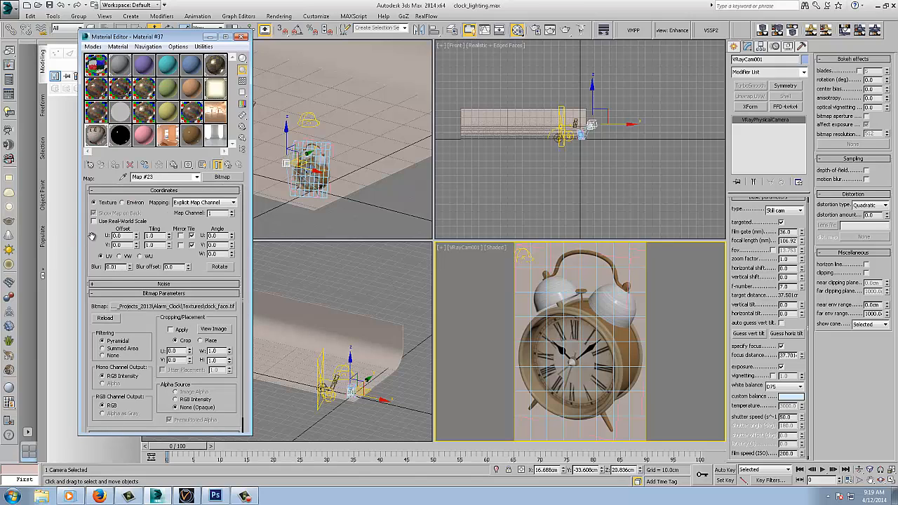
pyautogui.click(227, 164)
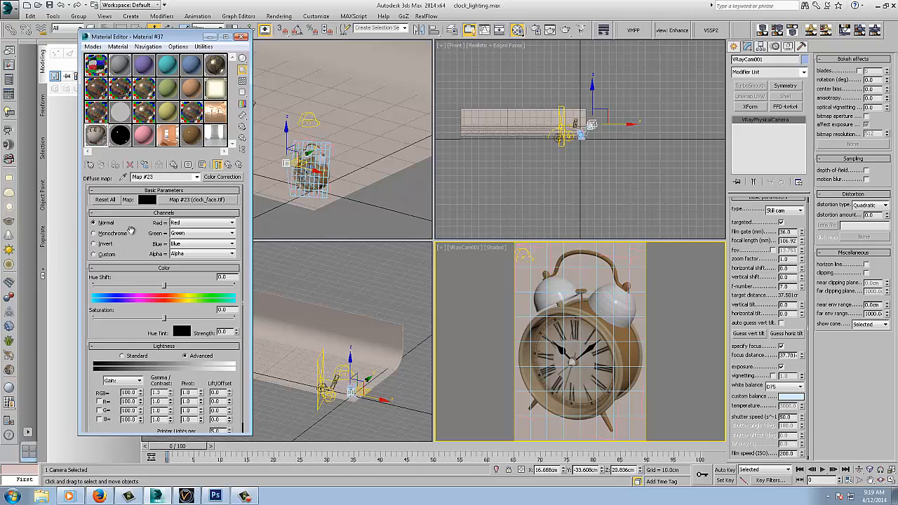
pyautogui.click(228, 166)
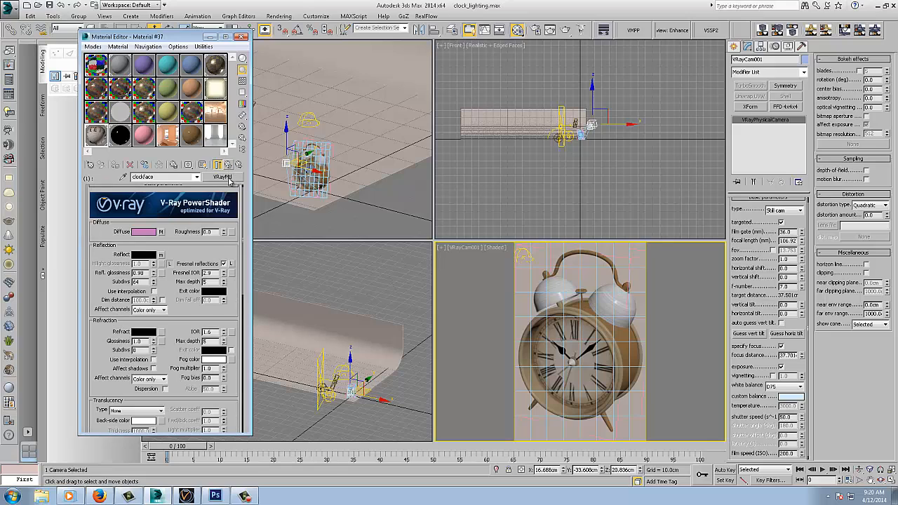
pyautogui.moveTo(94, 294); pyautogui.dragTo(93, 303)
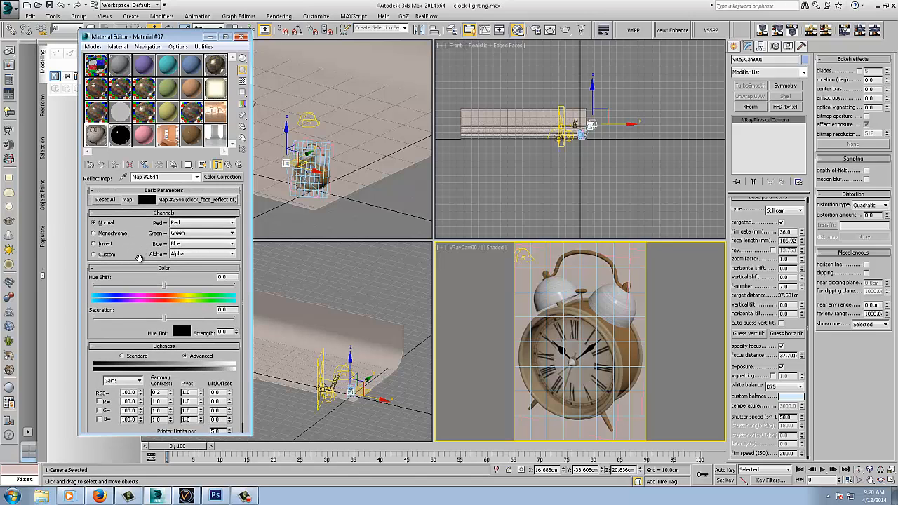
# Step: View the clock_face_reflect.tif image behind the clockface's color-corrected reflect map and return to the clockface material
pyautogui.click(198, 201)
pyautogui.click(211, 330)
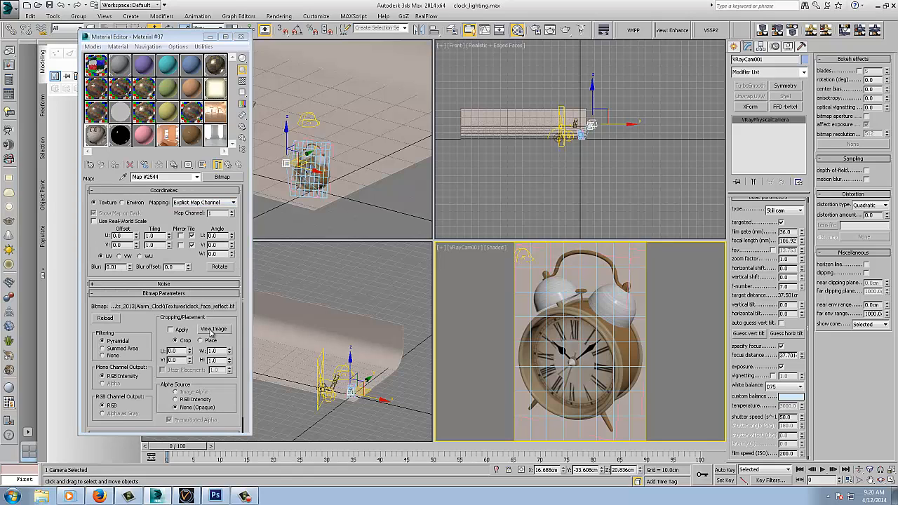
pyautogui.click(551, 43)
pyautogui.click(228, 166)
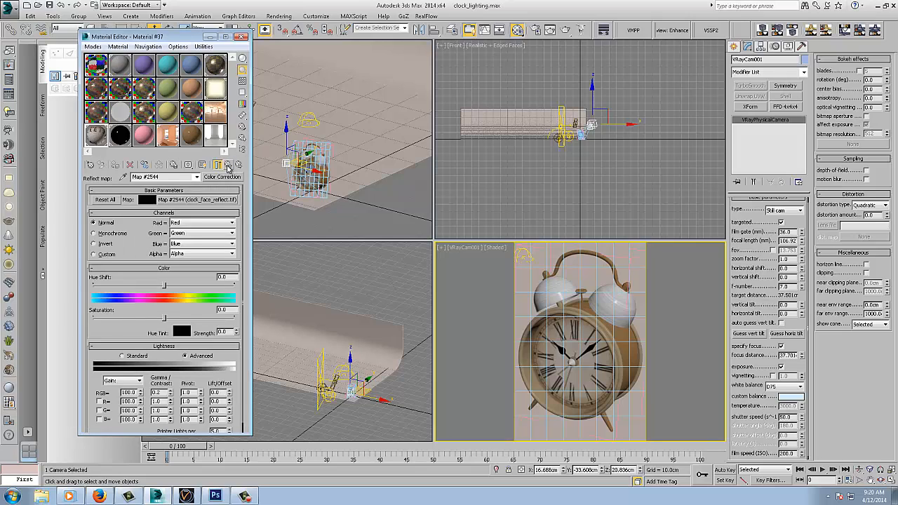
pyautogui.click(229, 166)
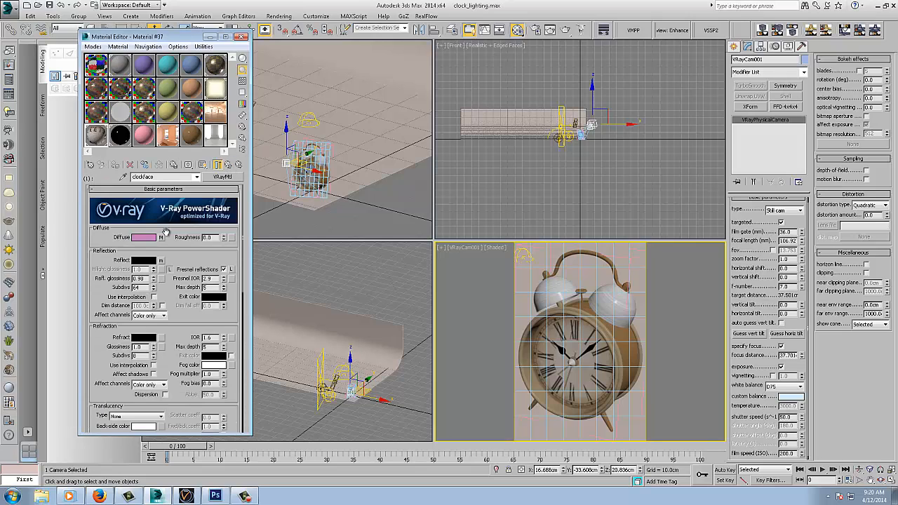
# Step: Examine the clockface's diffuse Color Correction map, view its clock_face.tif image, and return to the clockface material
pyautogui.click(160, 236)
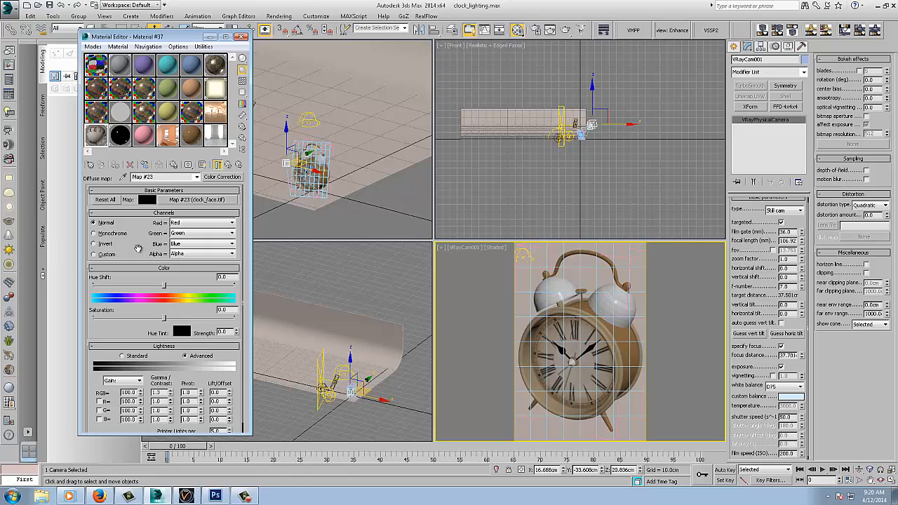
pyautogui.moveTo(139, 268); pyautogui.dragTo(139, 270)
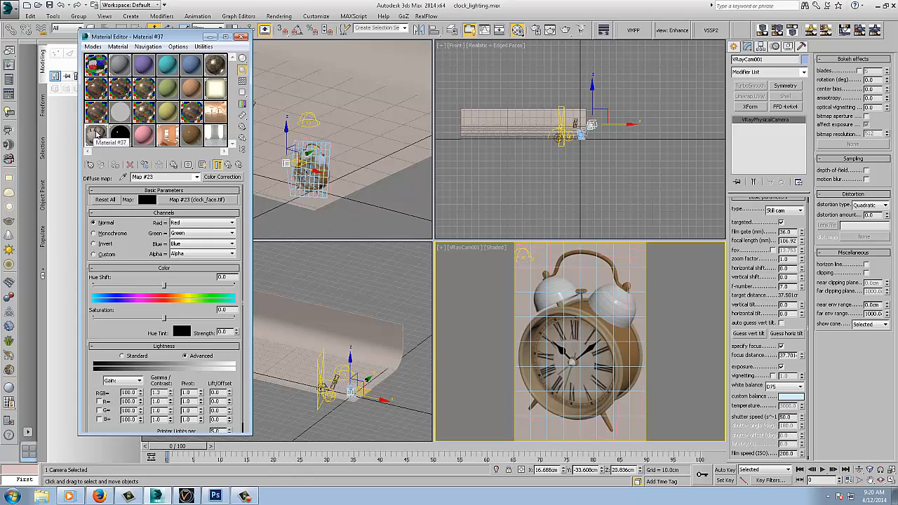
pyautogui.click(200, 201)
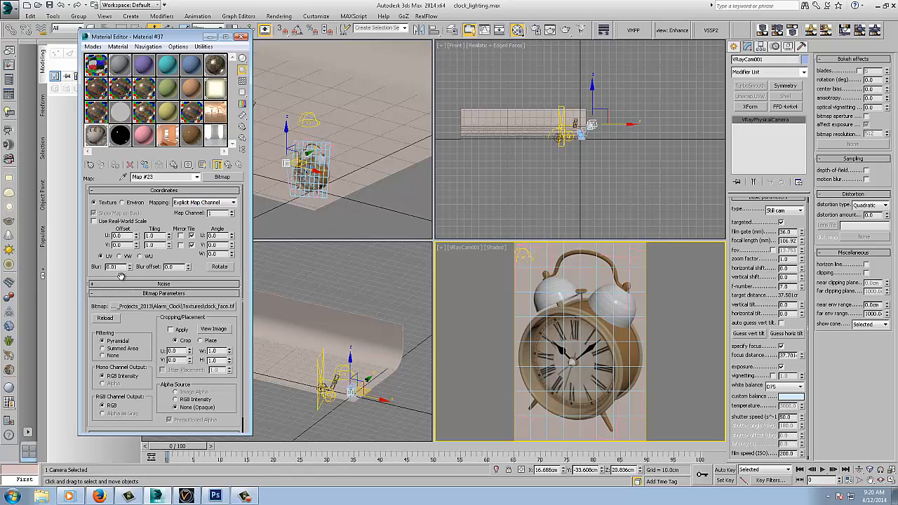
pyautogui.write('1')
pyautogui.click(216, 329)
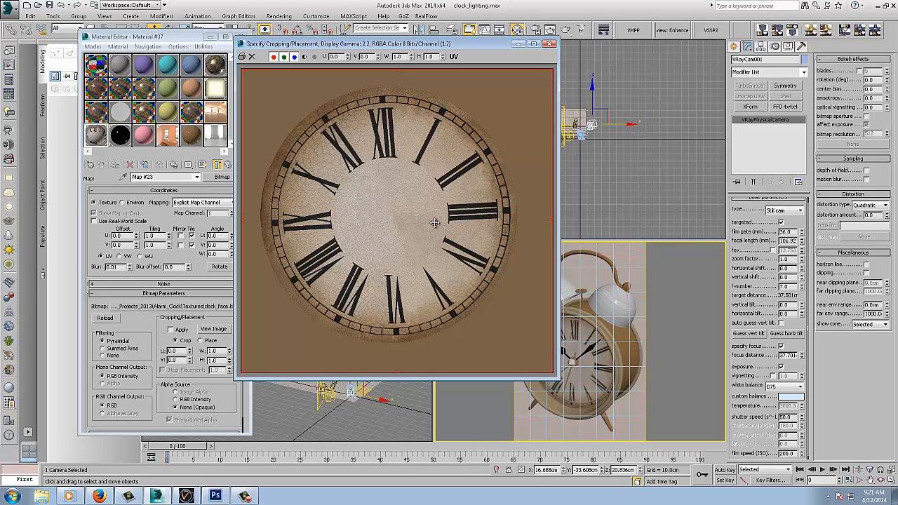
pyautogui.click(549, 45)
pyautogui.click(226, 166)
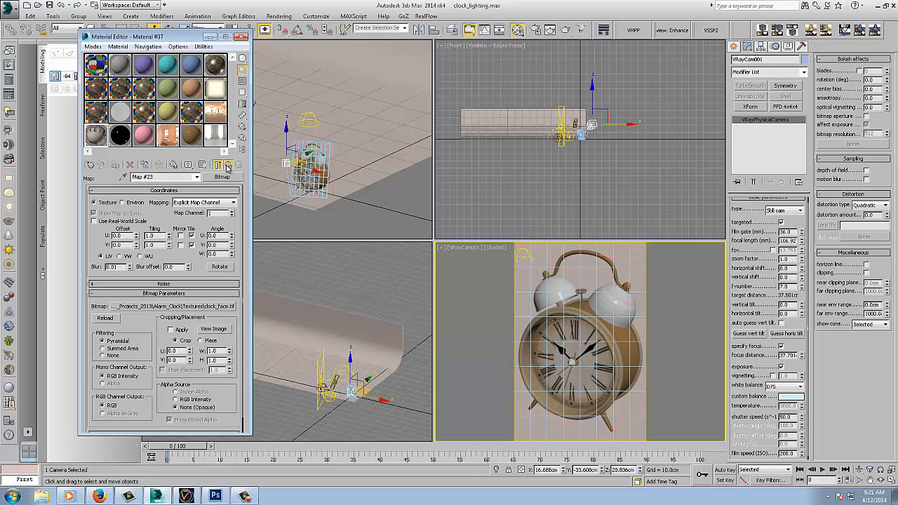
pyautogui.click(227, 166)
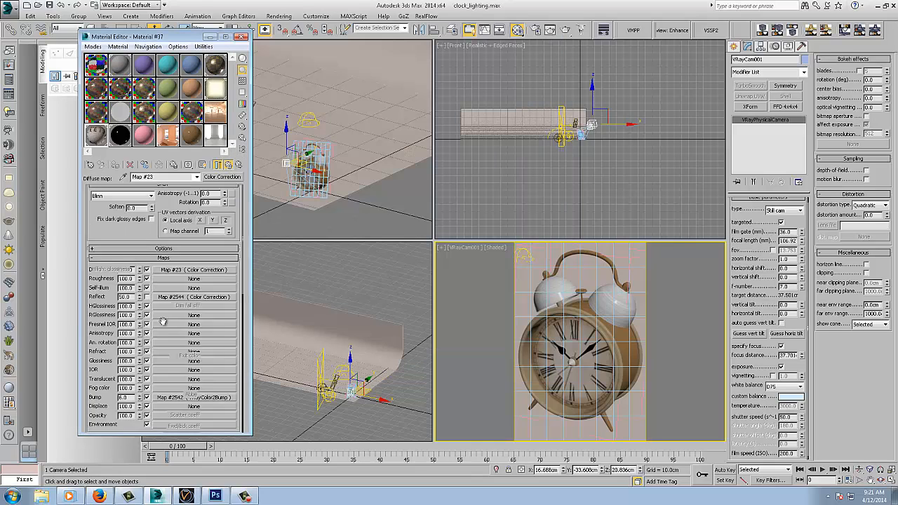
# Step: Examine the VRayColor2Bump map in the clockface's bump slot and return to the parent Material #37
pyautogui.scroll(-5, 93, 367)
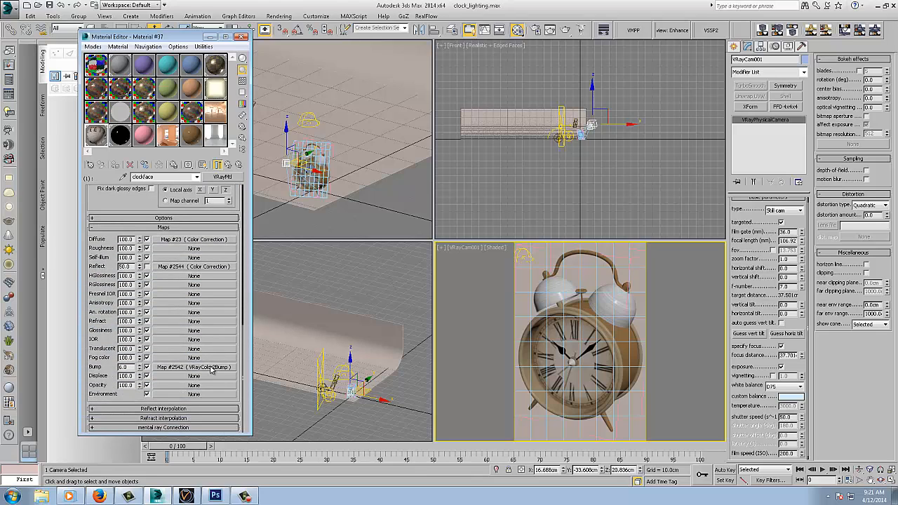
pyautogui.click(180, 367)
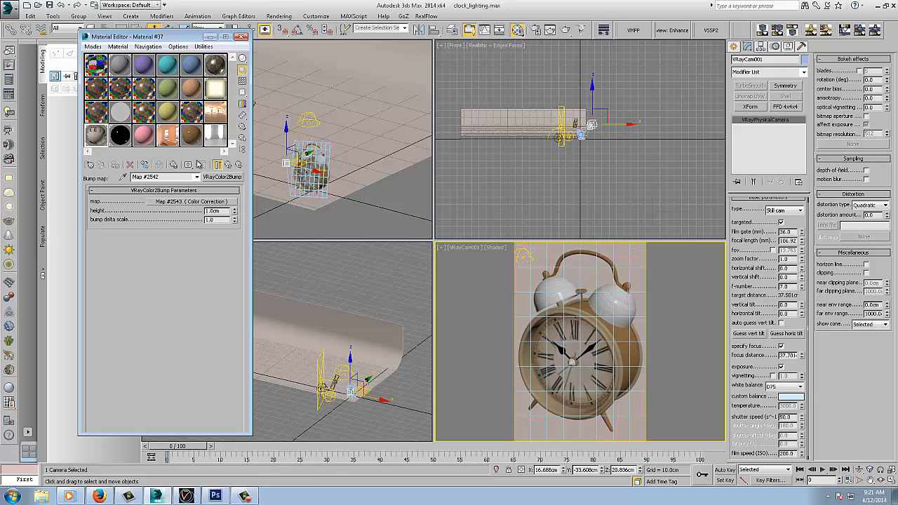
pyautogui.click(228, 164)
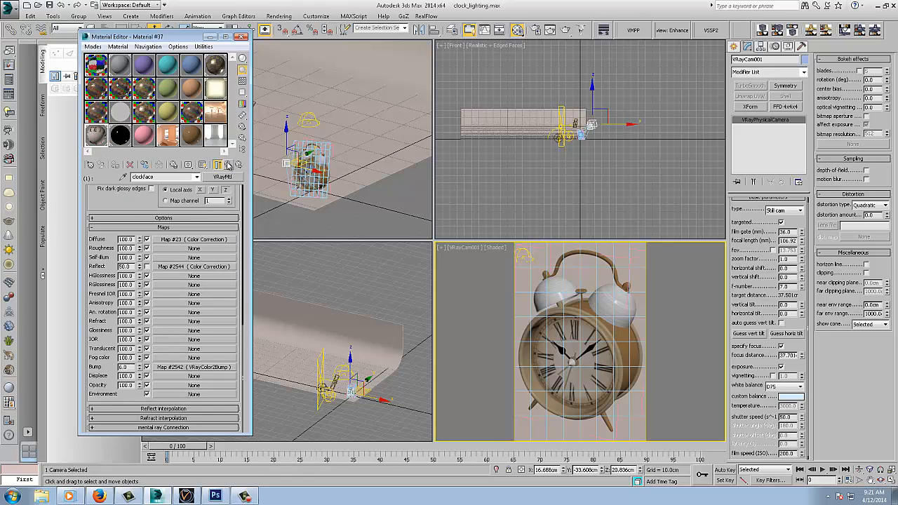
pyautogui.click(228, 165)
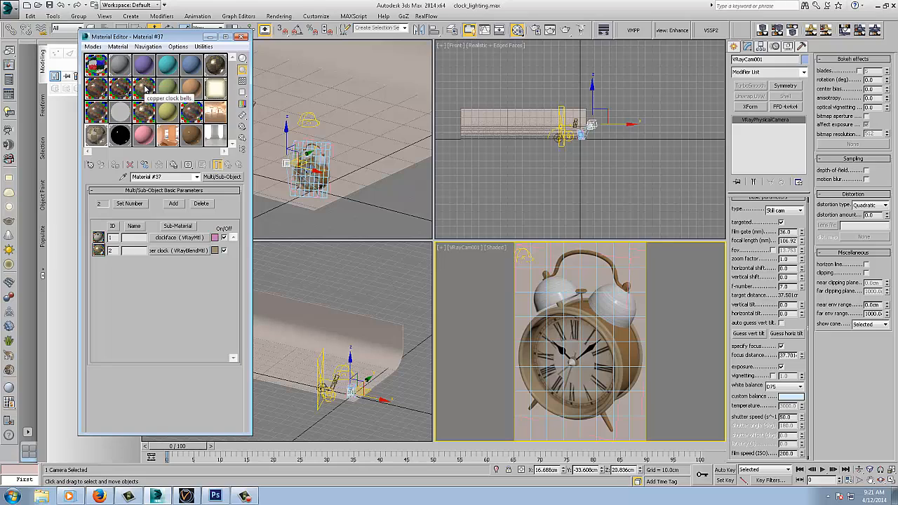
# Step: Look through the clock body_Blend, copper clock bells, clock body_top and clock body_mid materials, ending on the clock body_Blend parameters
pyautogui.click(97, 113)
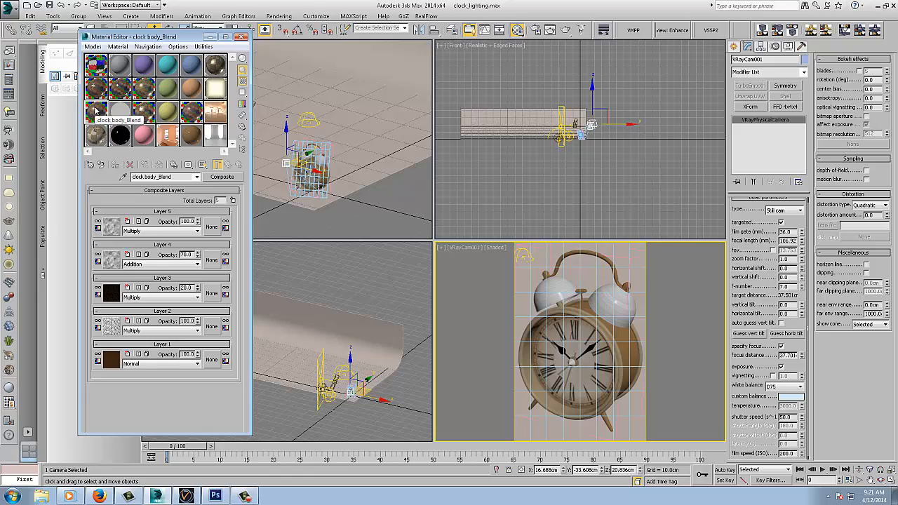
pyautogui.click(145, 94)
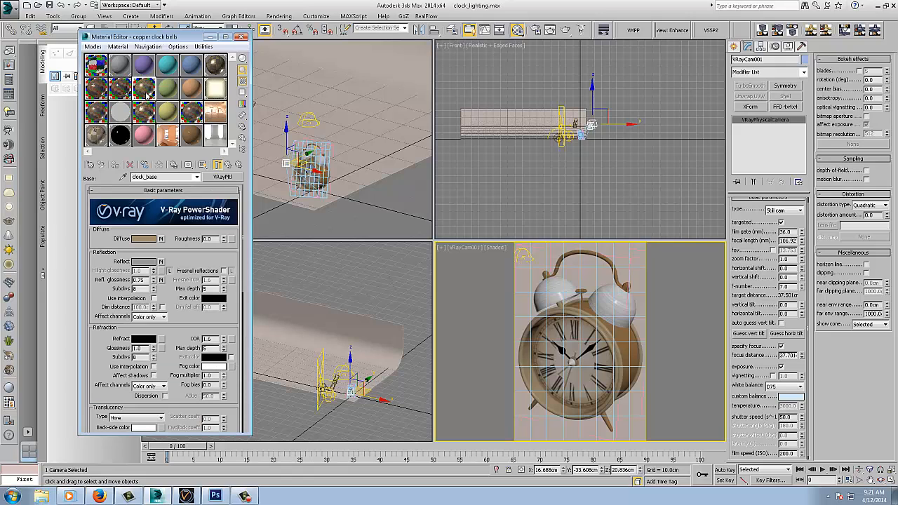
pyautogui.click(120, 95)
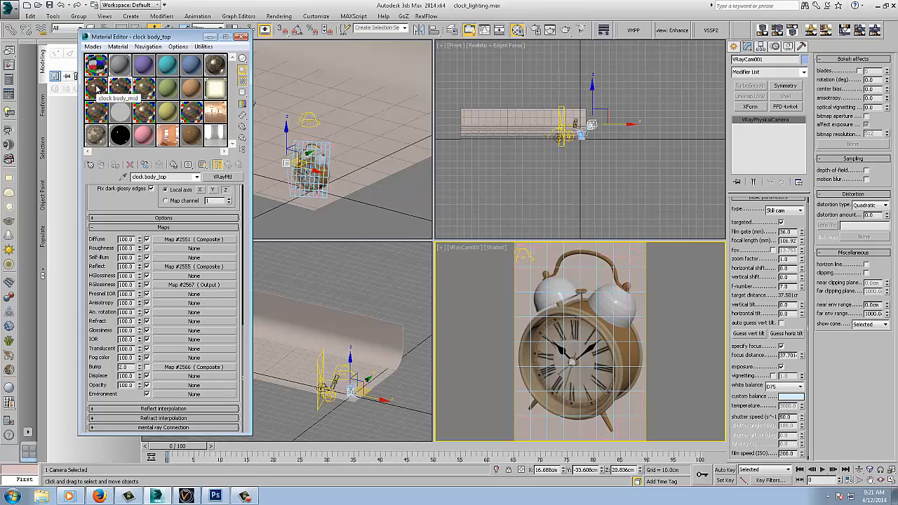
pyautogui.click(97, 89)
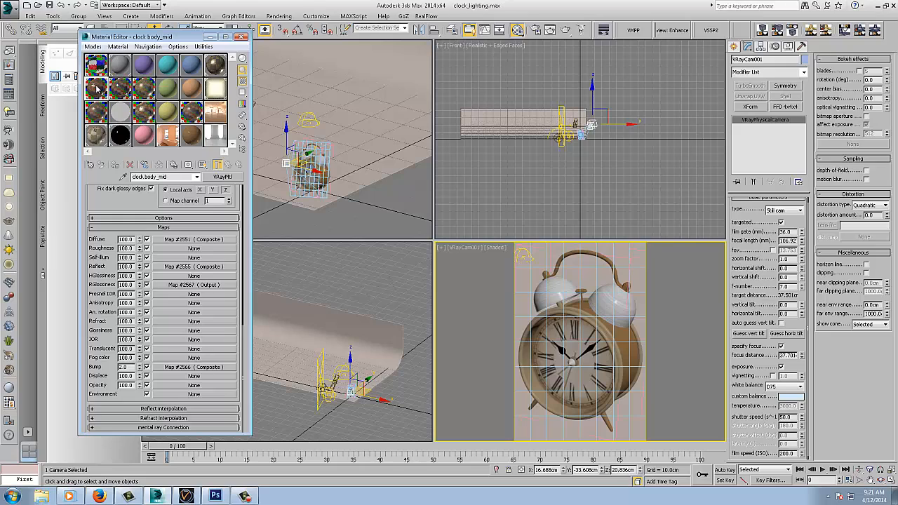
pyautogui.click(98, 112)
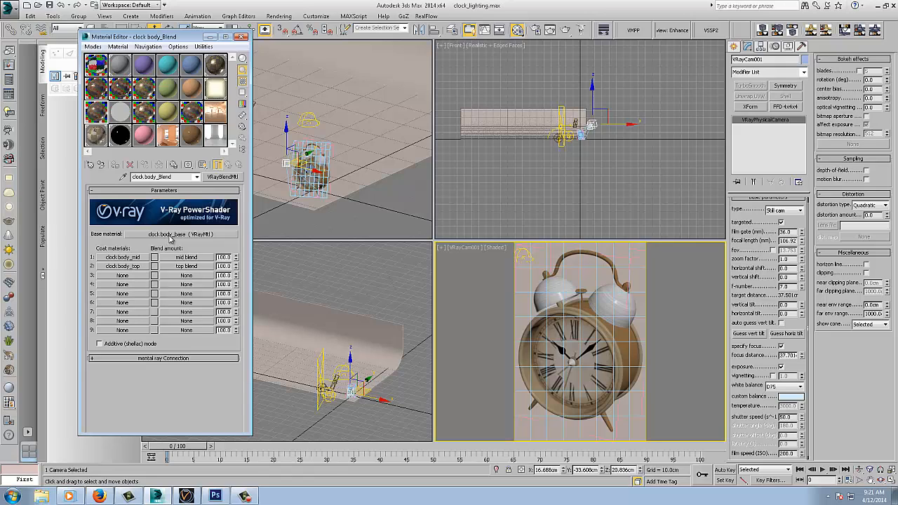
# Step: Examine the clock body_base material's basic parameters and the composite layers of its reflect map, and return to clock body_Blend
pyautogui.click(169, 236)
pyautogui.scroll(-1, 168, 238)
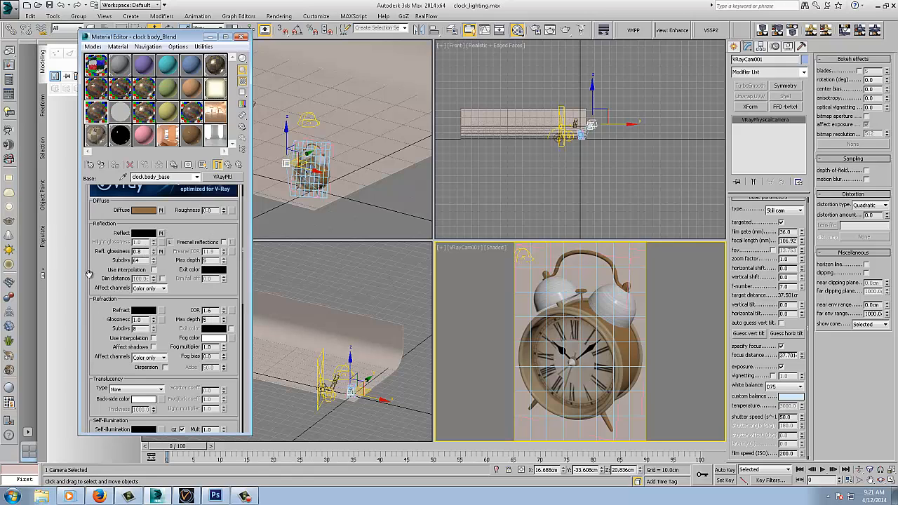
pyautogui.moveTo(97, 269); pyautogui.dragTo(102, 297)
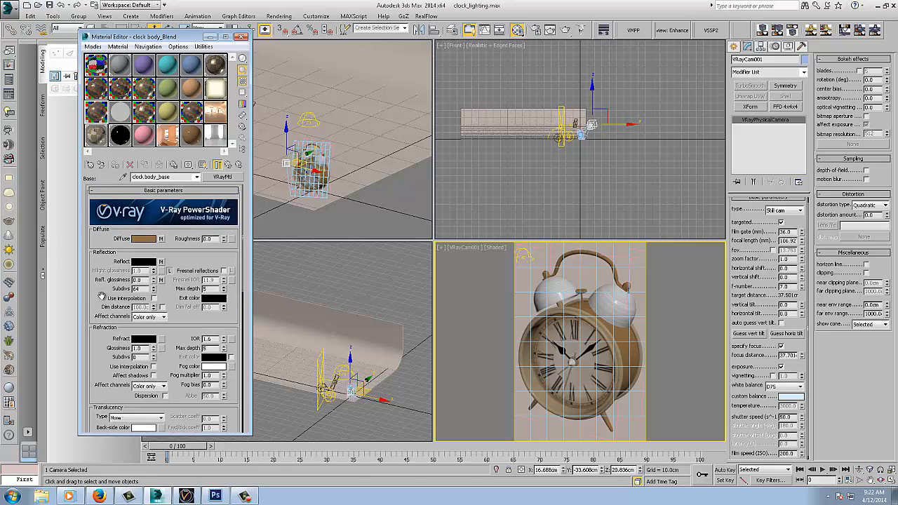
pyautogui.click(161, 262)
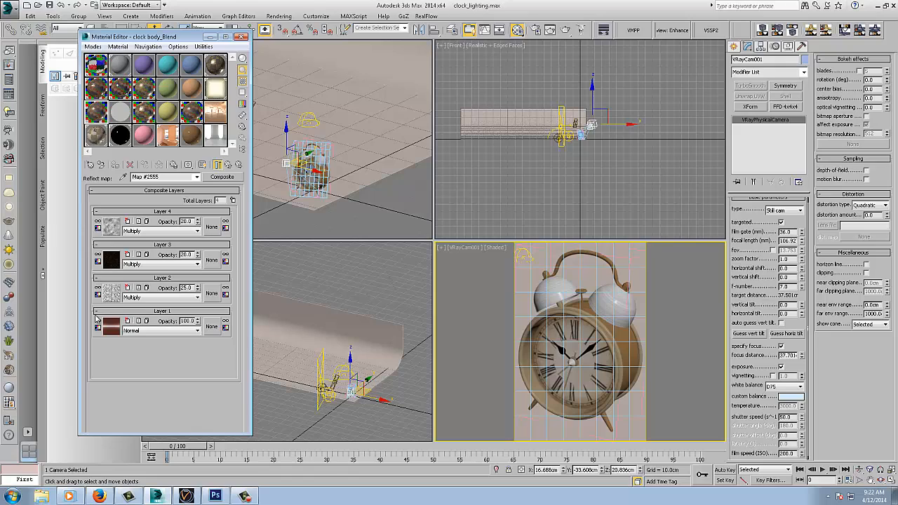
pyautogui.click(228, 165)
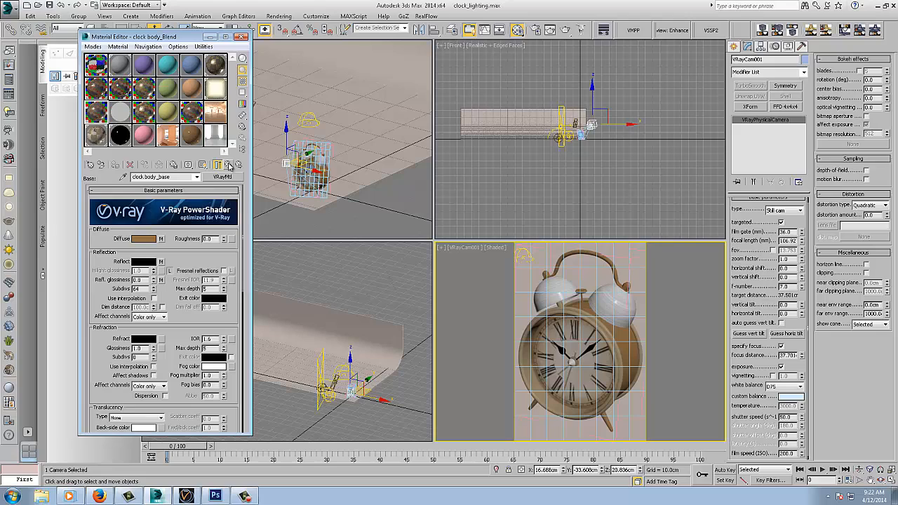
pyautogui.click(228, 165)
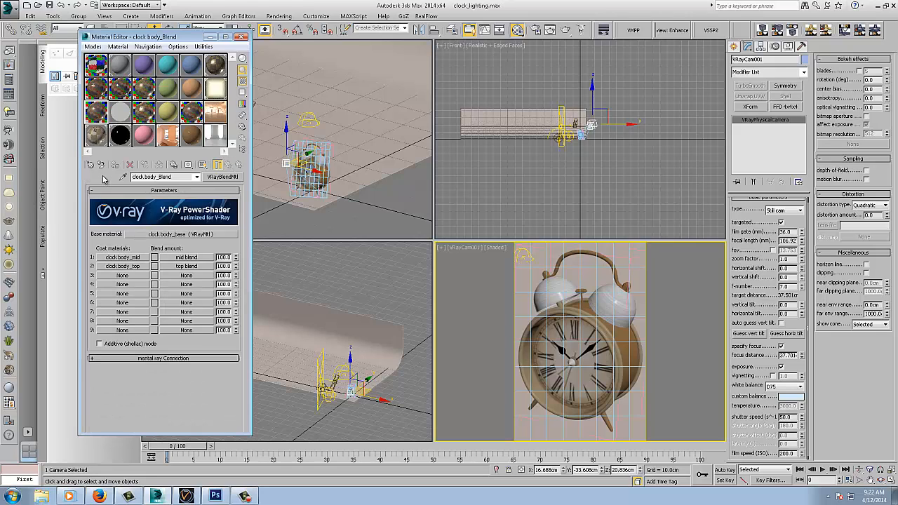
# Step: Close the Material Editor and view the clock and its camera from several angles in the upper orthographic viewport
pyautogui.click(242, 38)
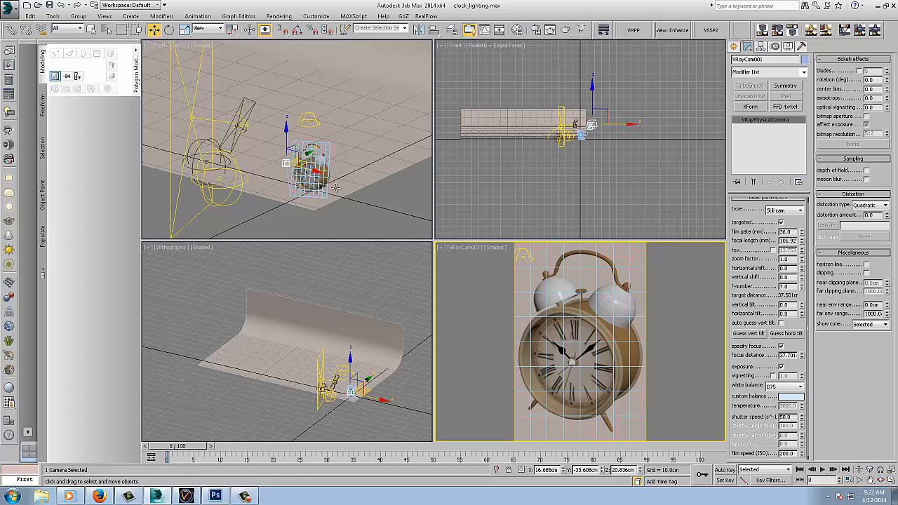
pyautogui.keyDown('alt'); pyautogui.moveTo(319, 188); pyautogui.dragTo(341, 160, button='middle'); pyautogui.keyUp('alt')
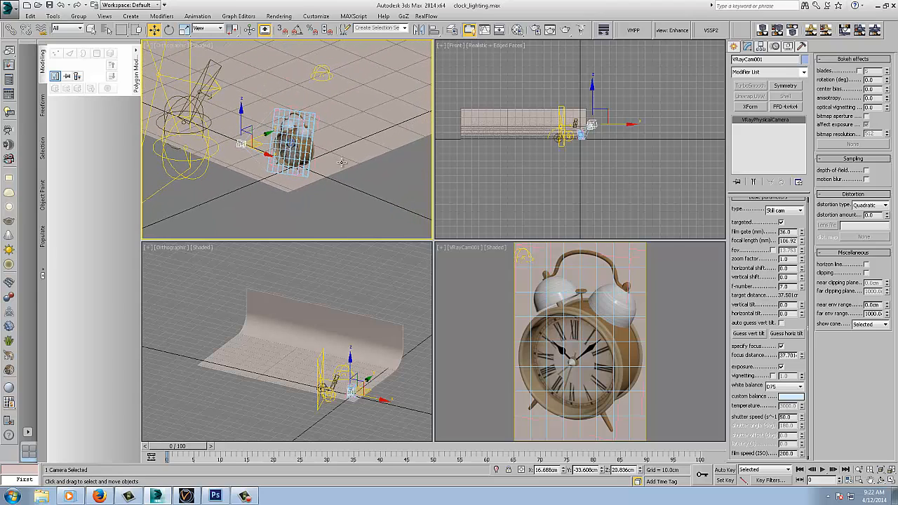
pyautogui.moveTo(340, 166); pyautogui.dragTo(338, 179, button='middle')
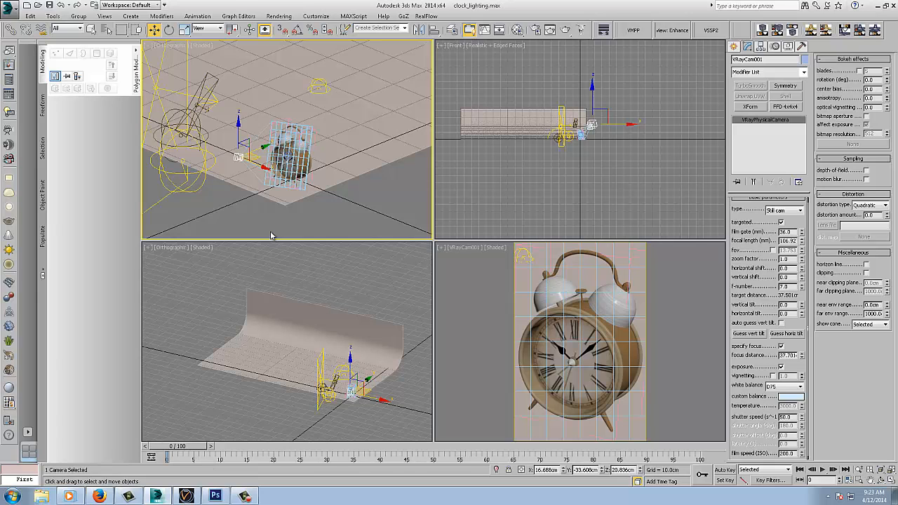
pyautogui.moveTo(336, 206); pyautogui.dragTo(371, 201, button='middle')
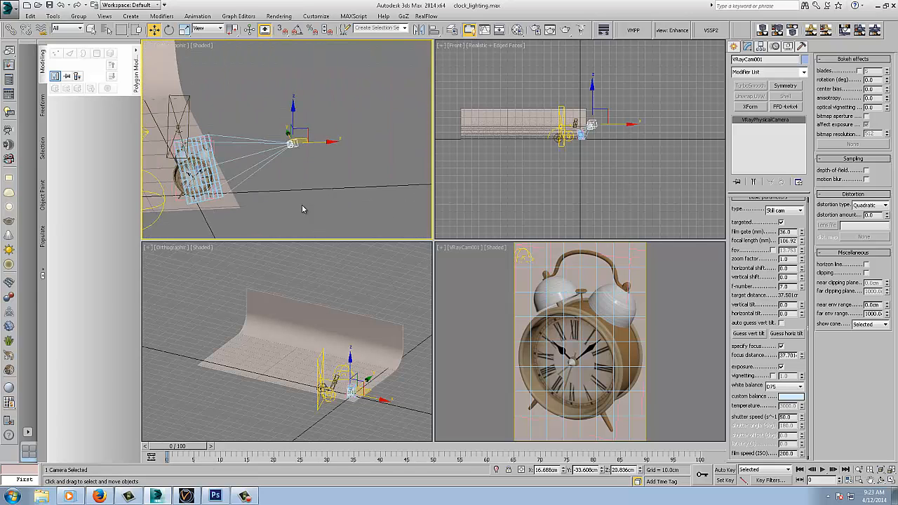
pyautogui.moveTo(244, 214); pyautogui.dragTo(268, 220, button='middle')
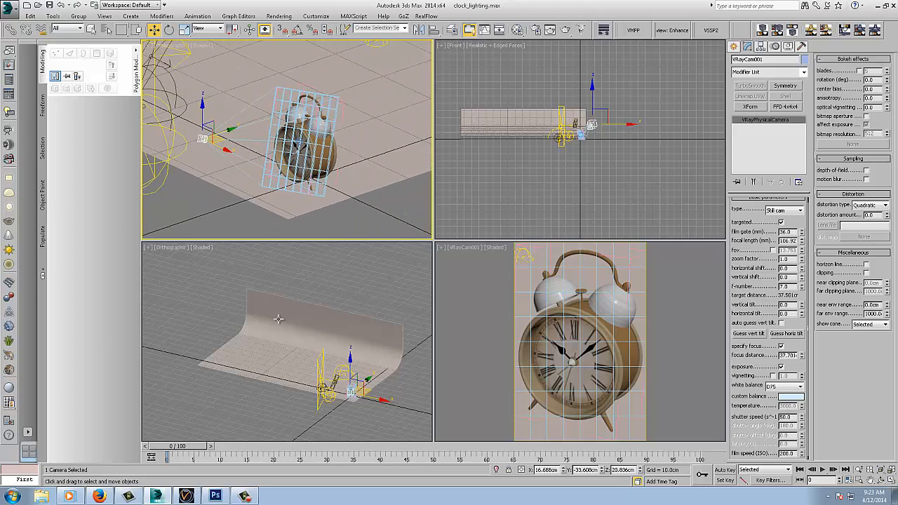
# Step: Switch to Photoshop and inspect the clock in Render_Test.psd at 100% before returning to the 66.7% view
pyautogui.click(215, 496)
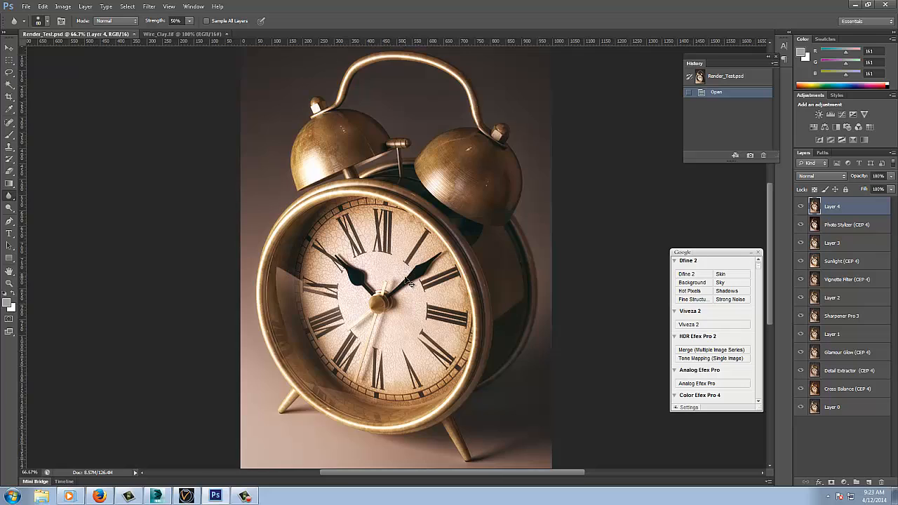
pyautogui.hotkey('ctrl', '+')
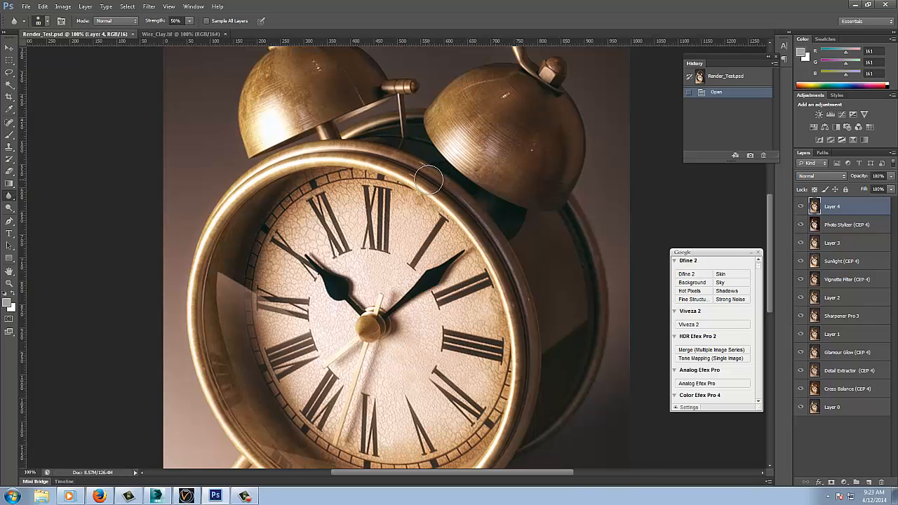
pyautogui.hotkey('ctrl', '-')
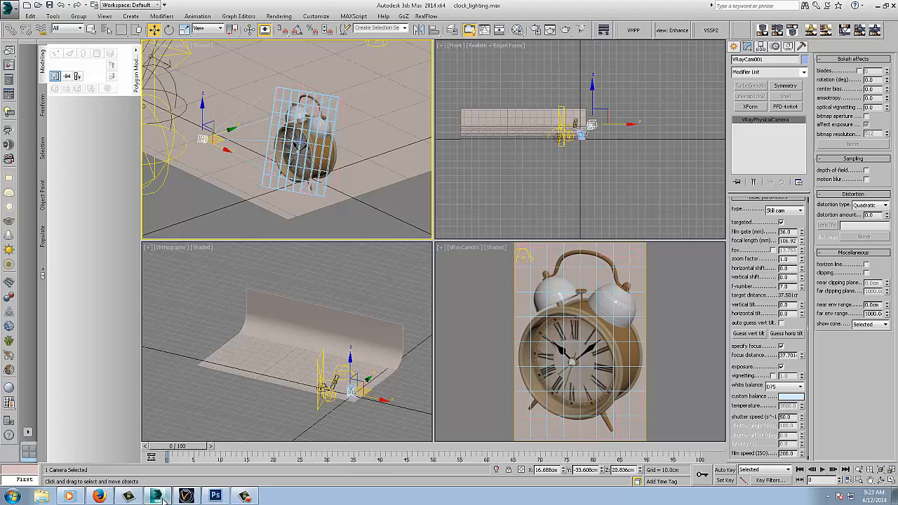
# Step: Back in 3ds Max, reopen the Material Editor and examine the glass material's basic parameters, BRDF and maps
pyautogui.press('m')
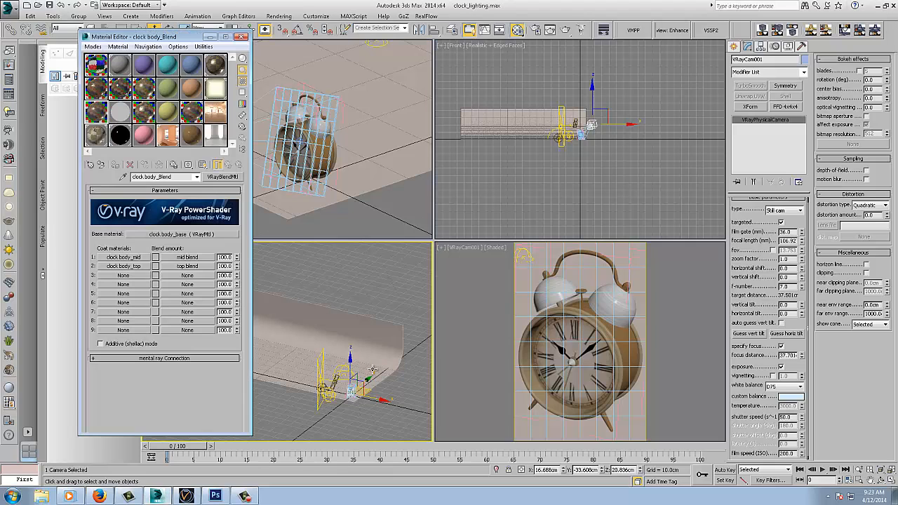
pyautogui.click(124, 142)
pyautogui.click(94, 66)
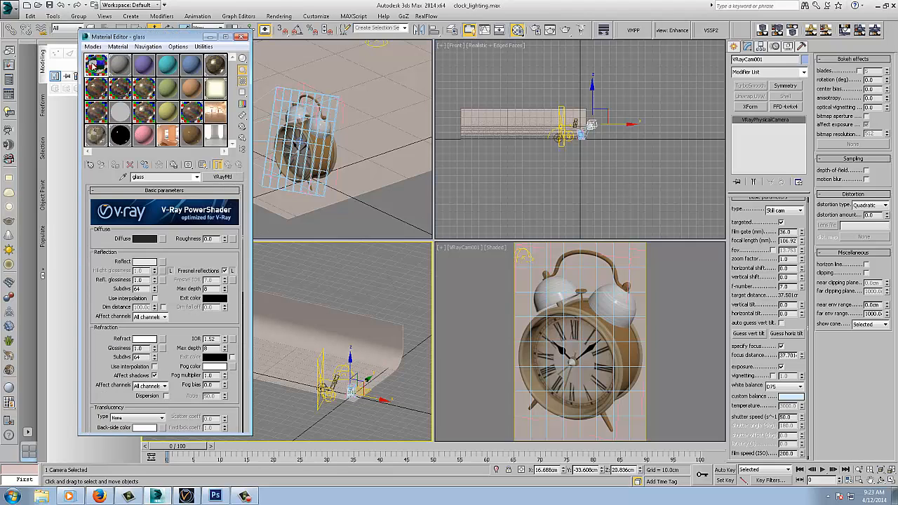
pyautogui.moveTo(93, 308); pyautogui.dragTo(91, 33)
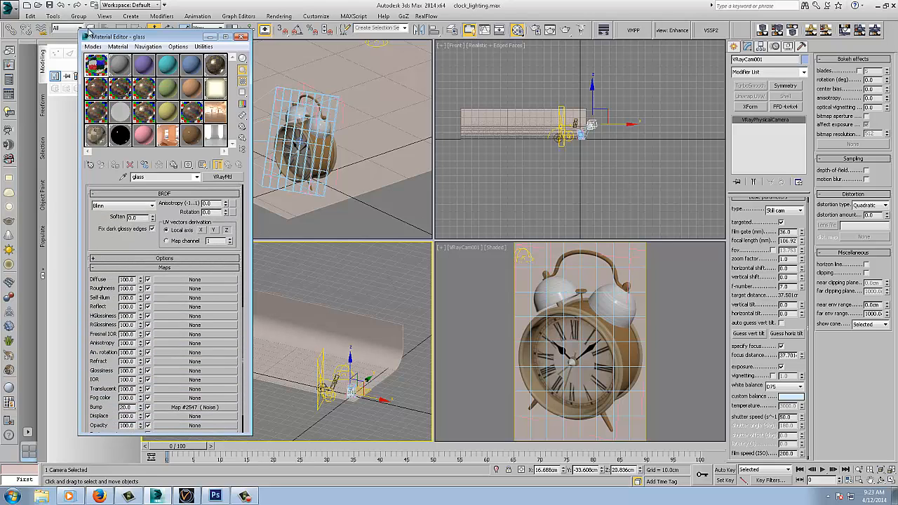
# Step: Set the Blur of the glass material's Noise bump map to 0.01 and return to the glass material
pyautogui.click(186, 409)
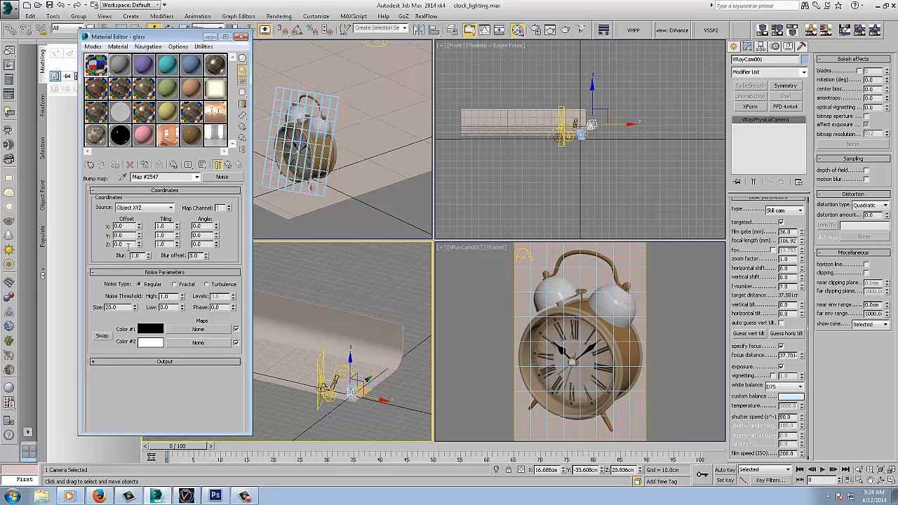
pyautogui.doubleClick(137, 255)
pyautogui.write('0.01')
pyautogui.click(227, 165)
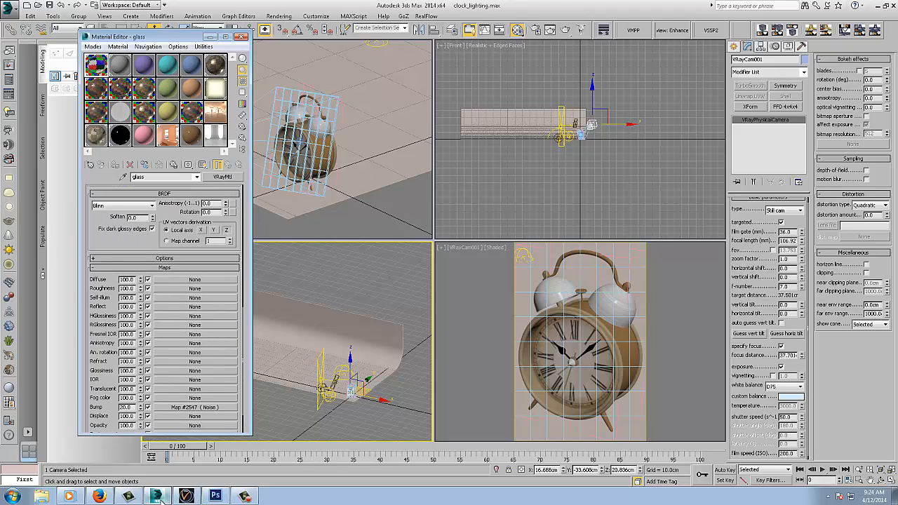
# Step: Return to Photoshop and inspect the glass and clock face of the render at 100%, ending at 66.7%
pyautogui.click(216, 496)
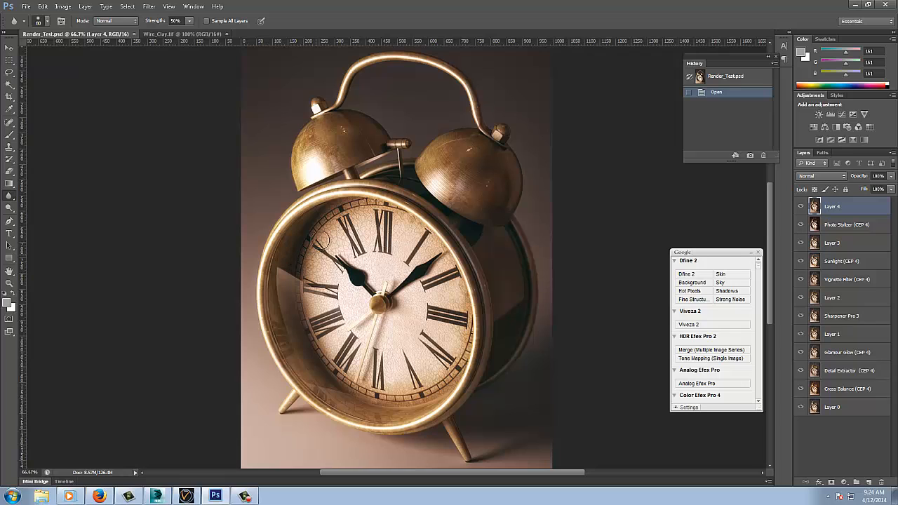
pyautogui.hotkey('ctrl', '1')
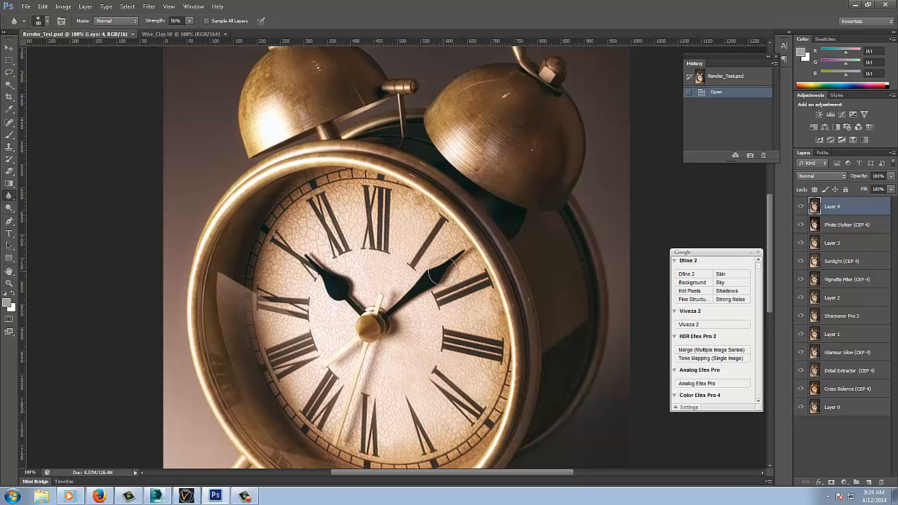
pyautogui.hotkey('ctrl', '-')
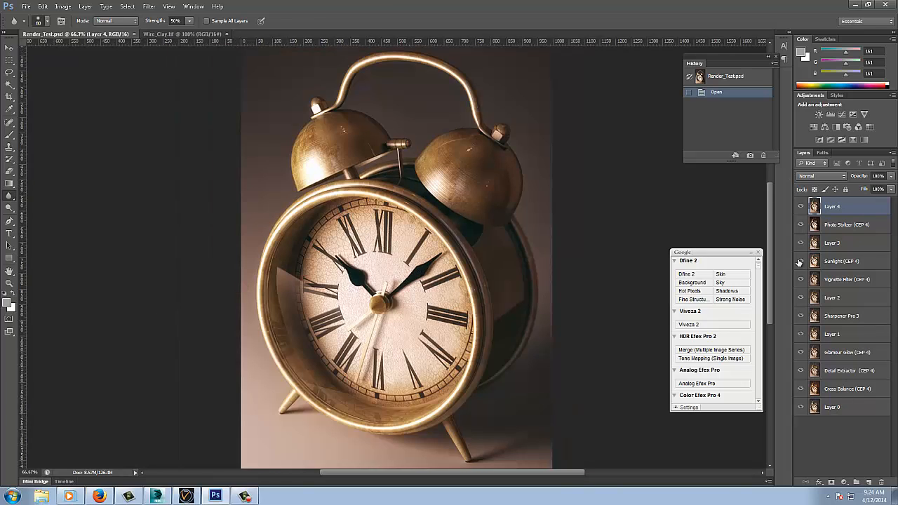
# Step: Hide all layers above Layer 0 in Render_Test.psd and make Layer 0 the active layer
pyautogui.moveTo(802, 207); pyautogui.dragTo(802, 388)
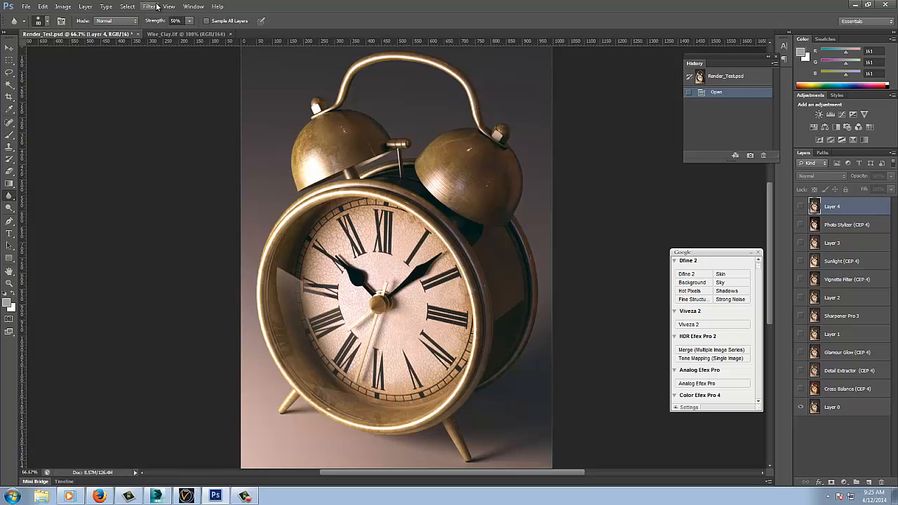
pyautogui.click(63, 7)
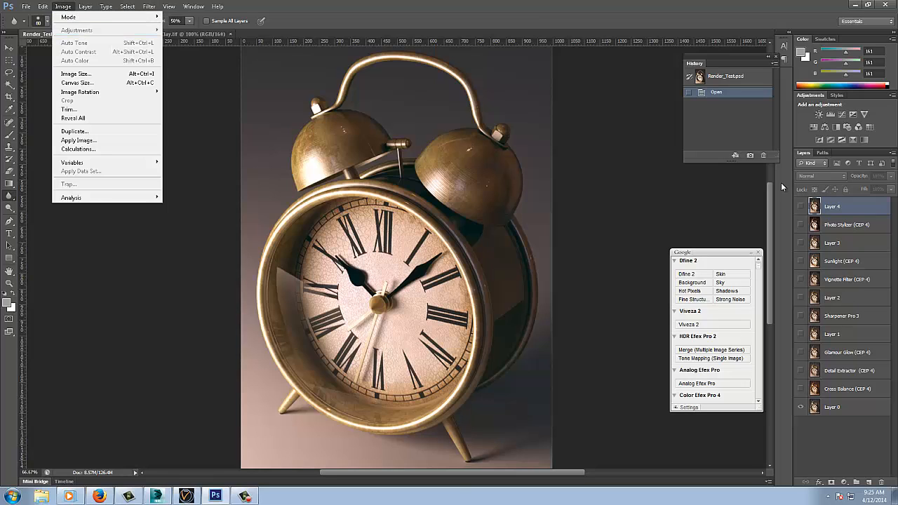
pyautogui.click(845, 412)
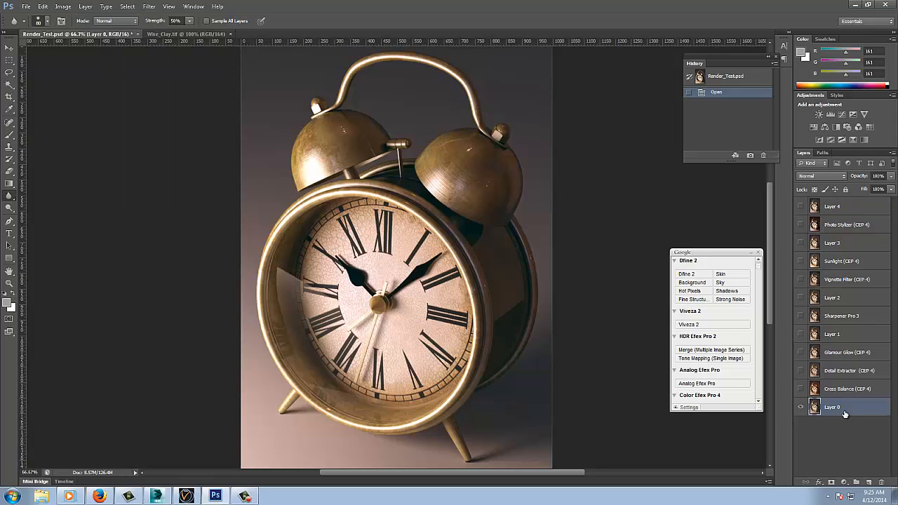
pyautogui.click(63, 7)
pyautogui.moveTo(81, 30)
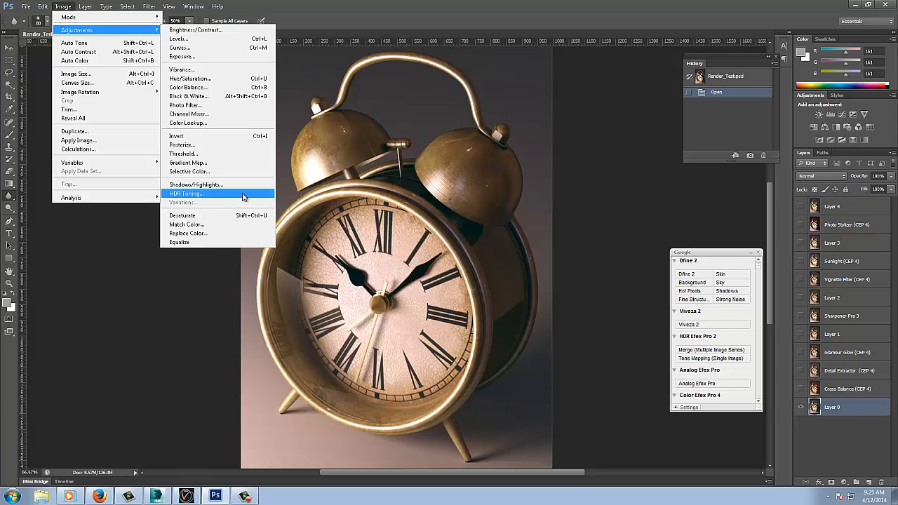
pyautogui.click(201, 193)
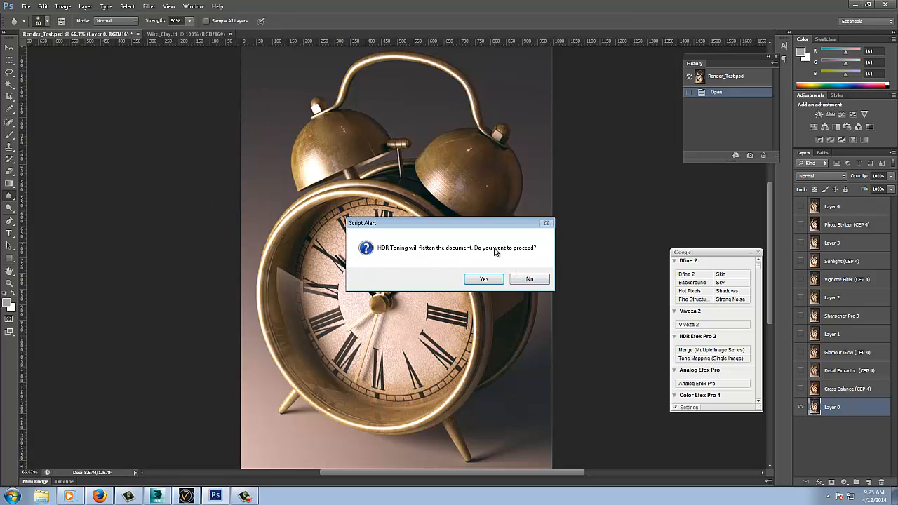
pyautogui.click(528, 280)
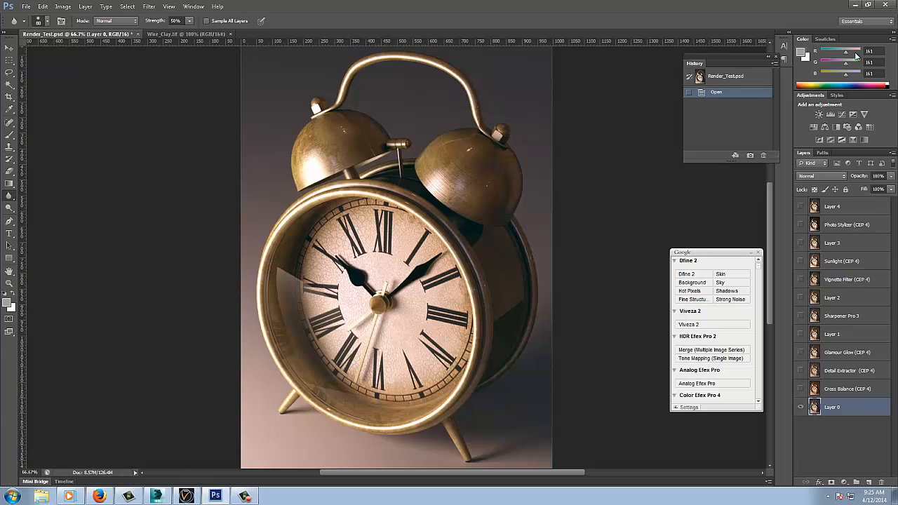
# Step: Show all the hidden layers above Layer 0 one by one, from Cross Balance (CEP 4) up to Layer 4
pyautogui.click(800, 389)
pyautogui.click(801, 371)
pyautogui.click(801, 353)
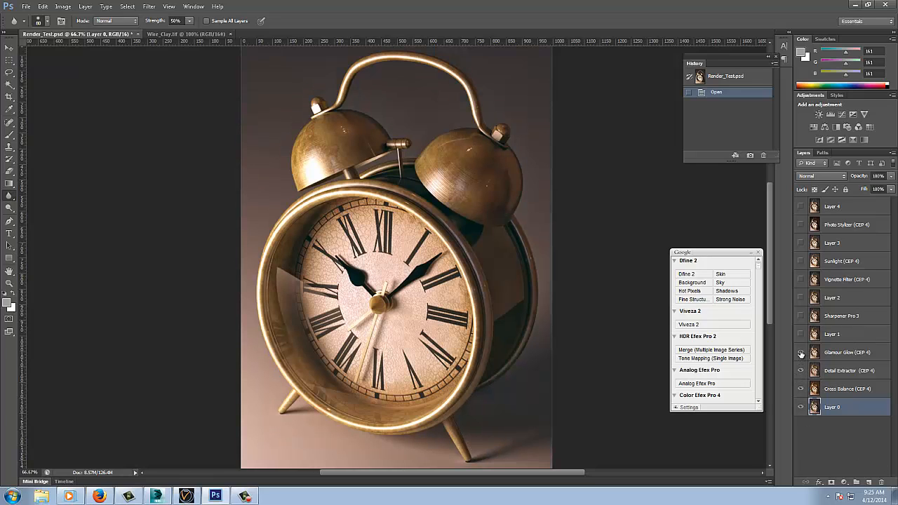
pyautogui.click(801, 334)
pyautogui.click(801, 316)
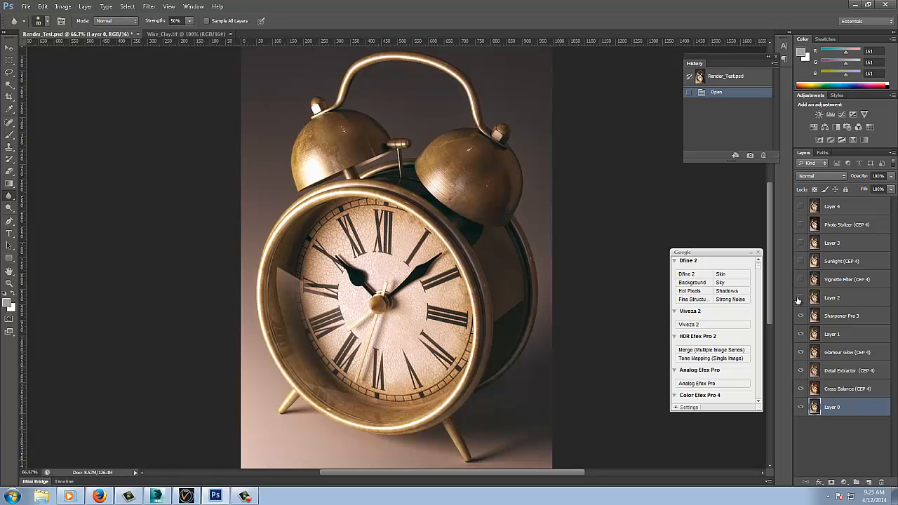
pyautogui.click(800, 297)
pyautogui.click(801, 279)
pyautogui.click(802, 260)
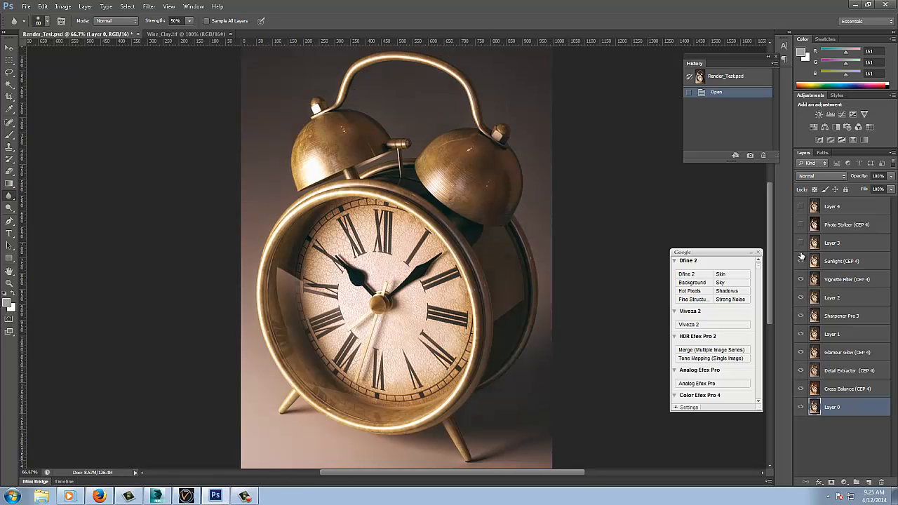
pyautogui.click(800, 242)
pyautogui.click(801, 224)
pyautogui.click(801, 206)
# Step: Look through the Google plug-in filter list from Dfine 2 to Color Efex Pro 4 and return to its start
pyautogui.scroll(-1, 759, 270)
pyautogui.scroll(-3, 758, 281)
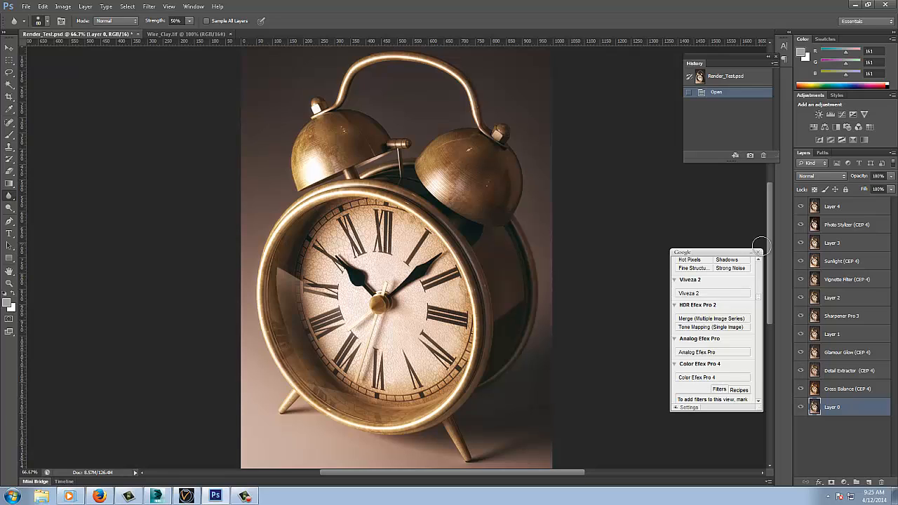
pyautogui.scroll(1, 762, 296)
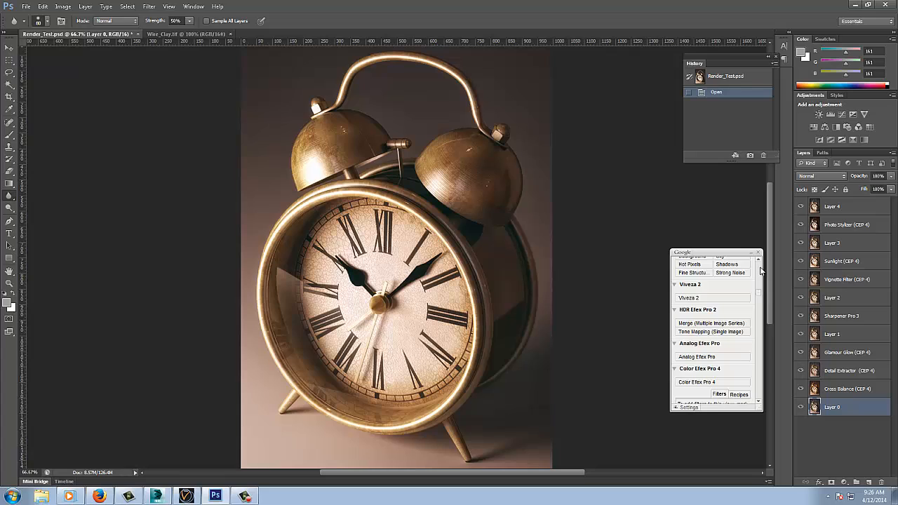
pyautogui.scroll(3, 761, 281)
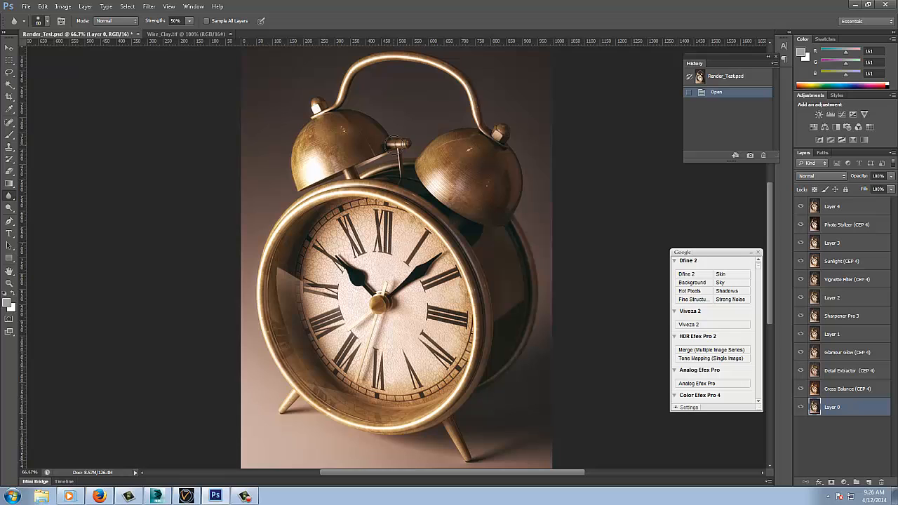
# Step: Inspect the clock face, glass and legs of the post-processed render at 100%, ending at 66.7%
pyautogui.hotkey('ctrl', '+')
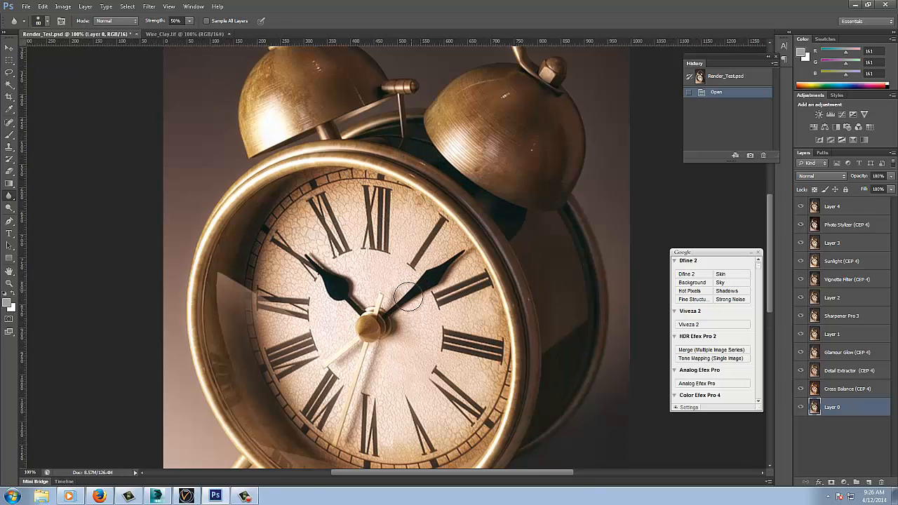
pyautogui.moveTo(404, 302); pyautogui.dragTo(418, 199)
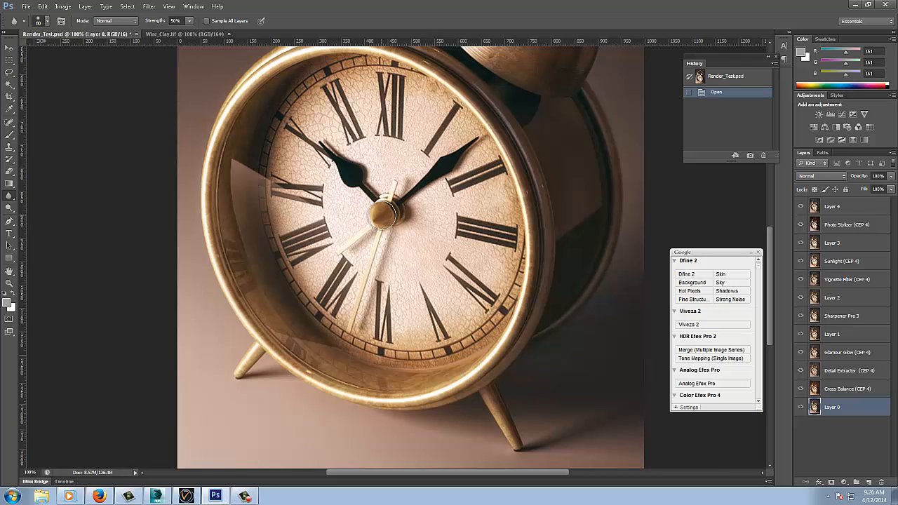
pyautogui.moveTo(495, 163)
pyautogui.mouseDown()
pyautogui.moveTo(453, 274)
pyautogui.moveTo(448, 383)
pyautogui.moveTo(465, 180)
pyautogui.mouseUp()
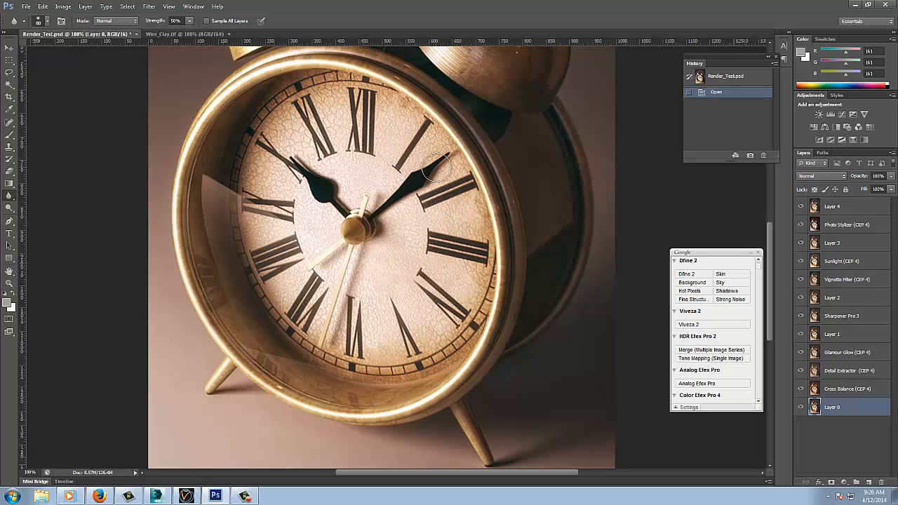
pyautogui.moveTo(446, 139)
pyautogui.mouseDown()
pyautogui.moveTo(442, 339)
pyautogui.moveTo(487, 95)
pyautogui.moveTo(463, 118)
pyautogui.moveTo(465, 138)
pyautogui.mouseUp()
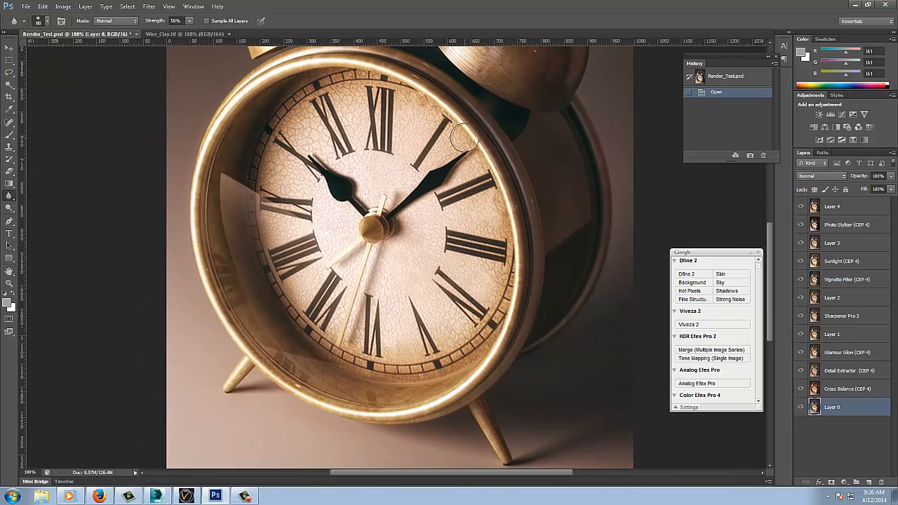
pyautogui.hotkey('ctrl', '-')
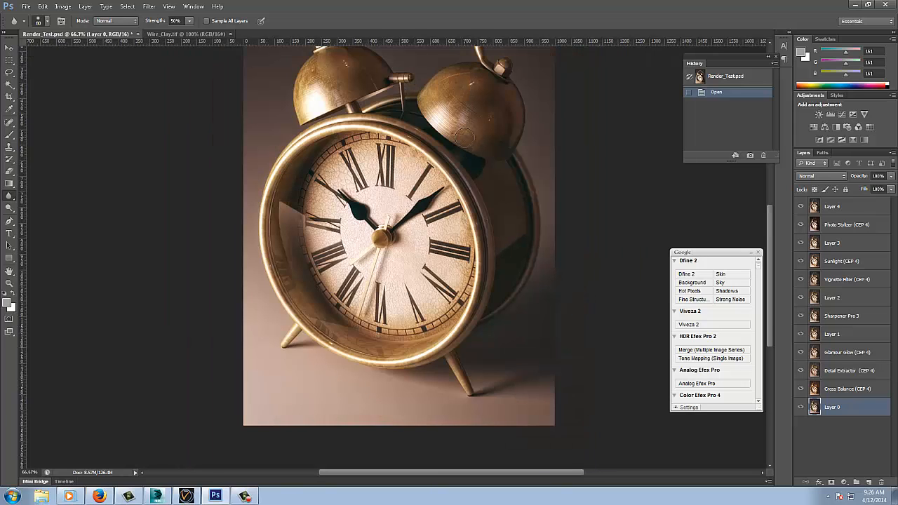
pyautogui.moveTo(436, 159)
pyautogui.mouseDown()
pyautogui.moveTo(428, 221)
pyautogui.moveTo(440, 175)
pyautogui.mouseUp()
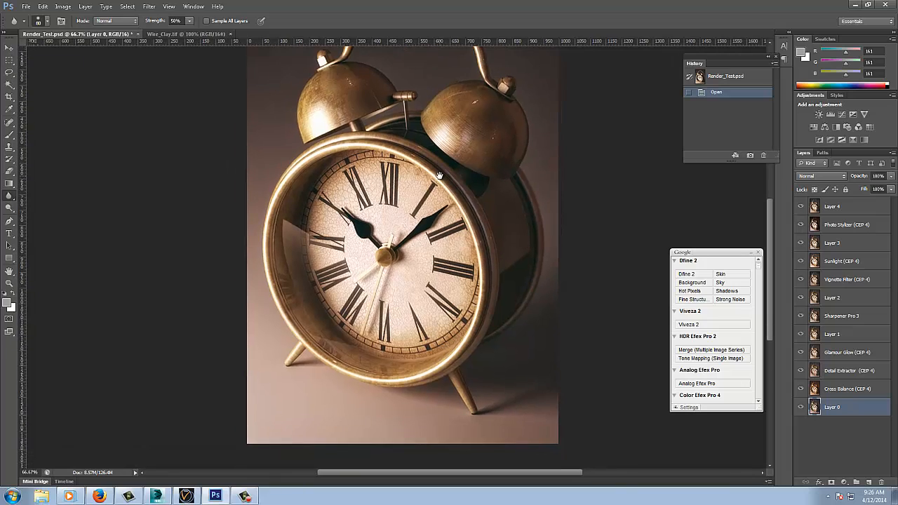